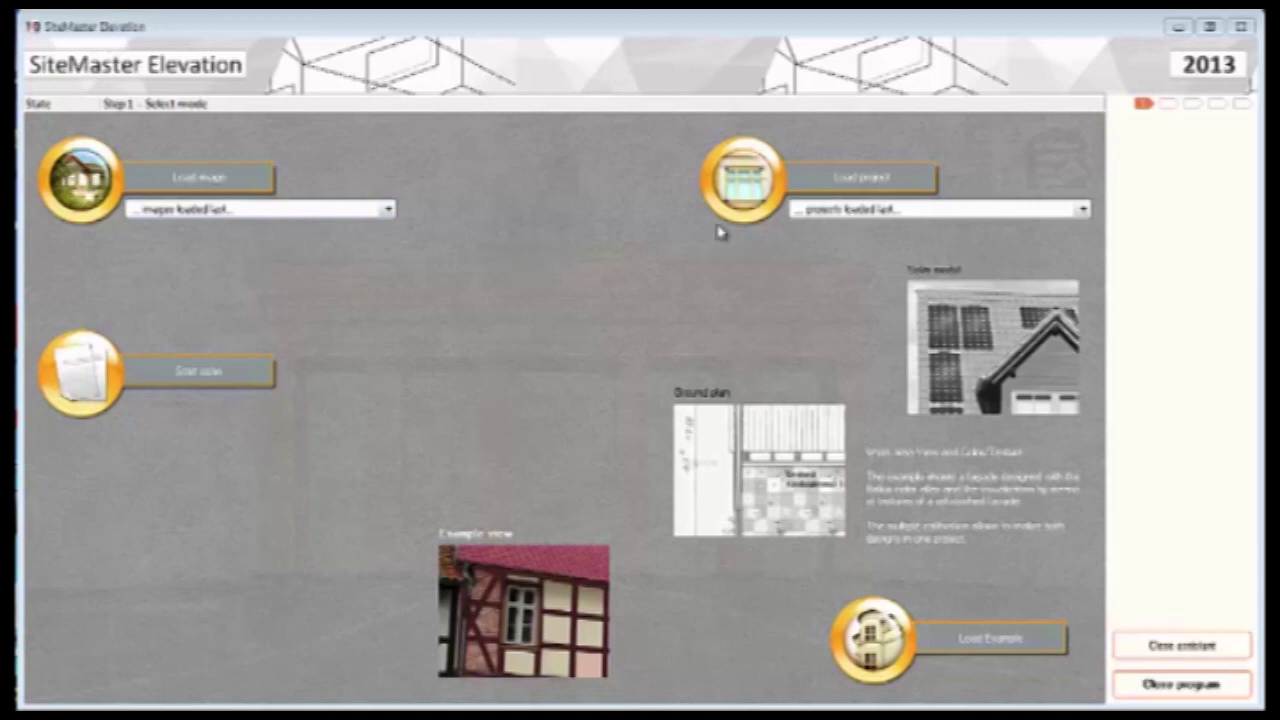
- Close the assistant and set the general unit of length to mm with 1/1000 rounding in the program settings
click(1182, 646)
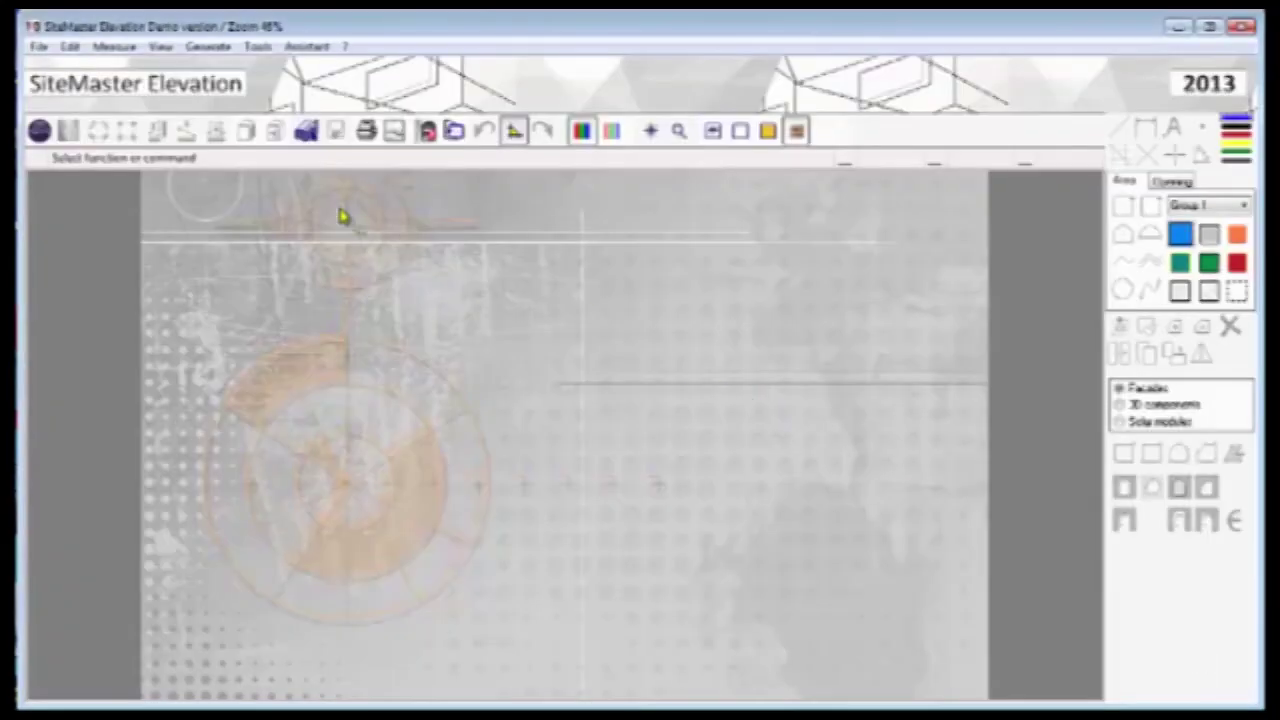
click(257, 47)
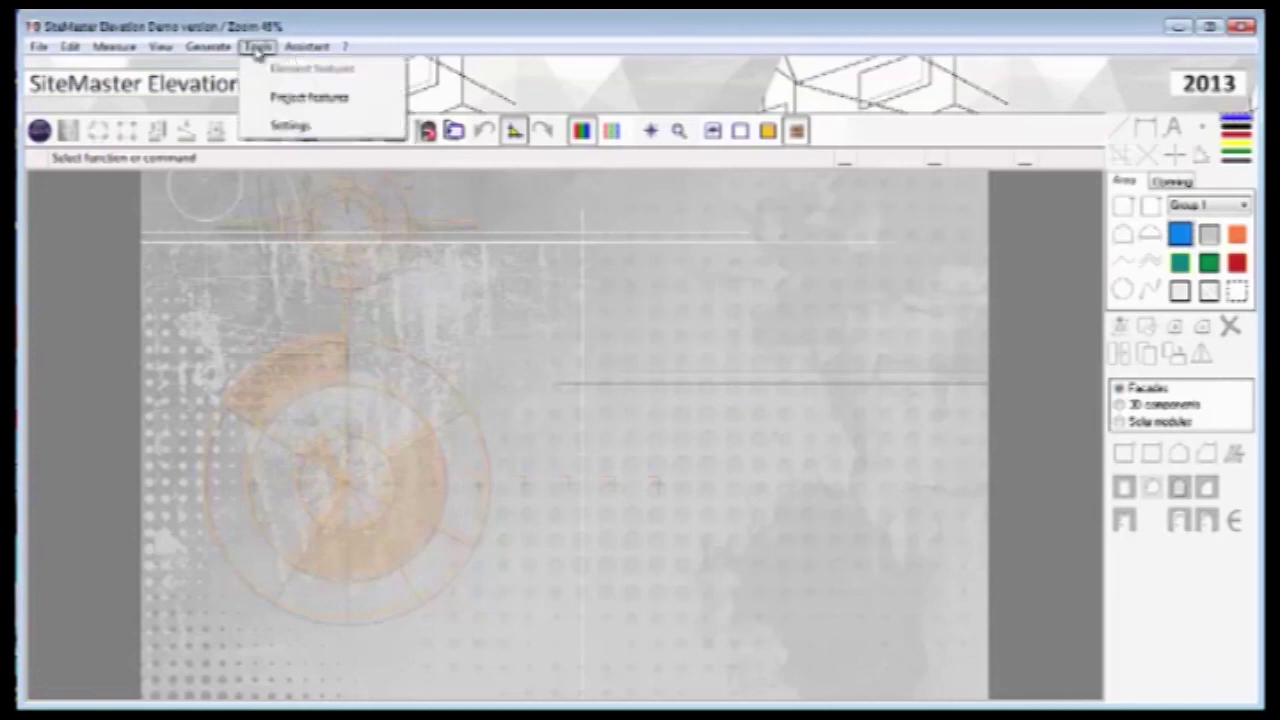
click(292, 126)
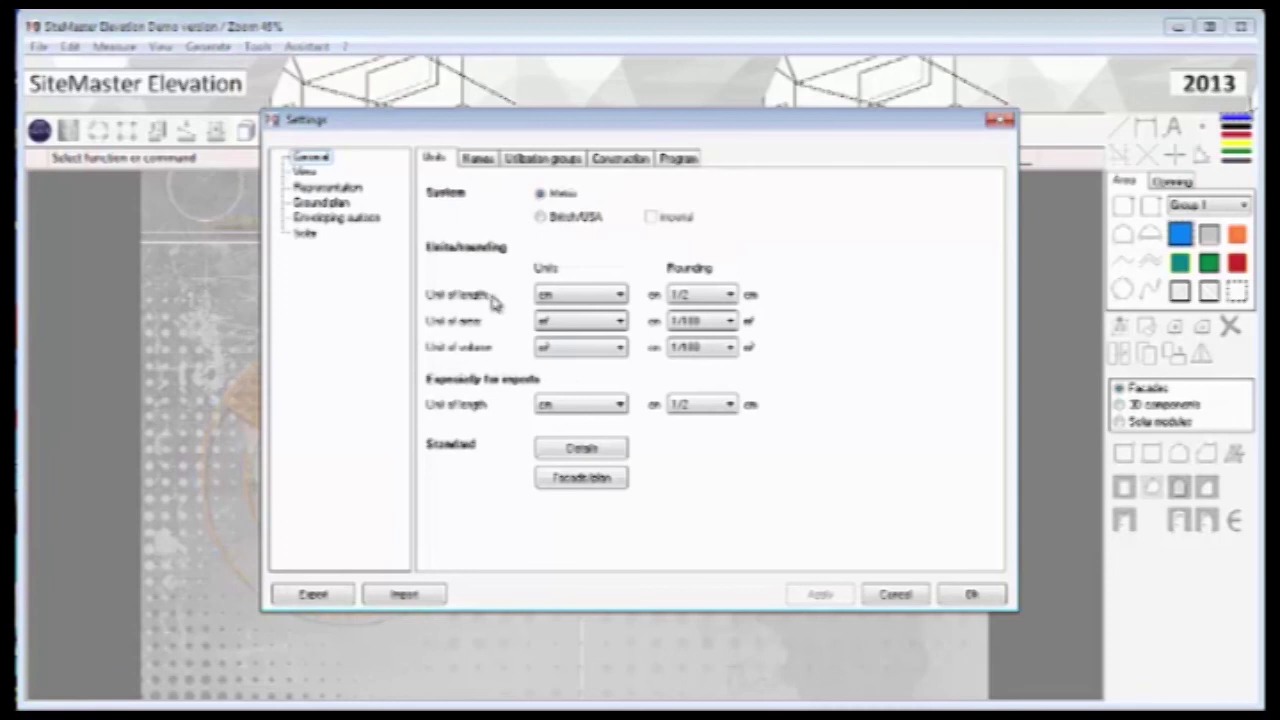
click(620, 295)
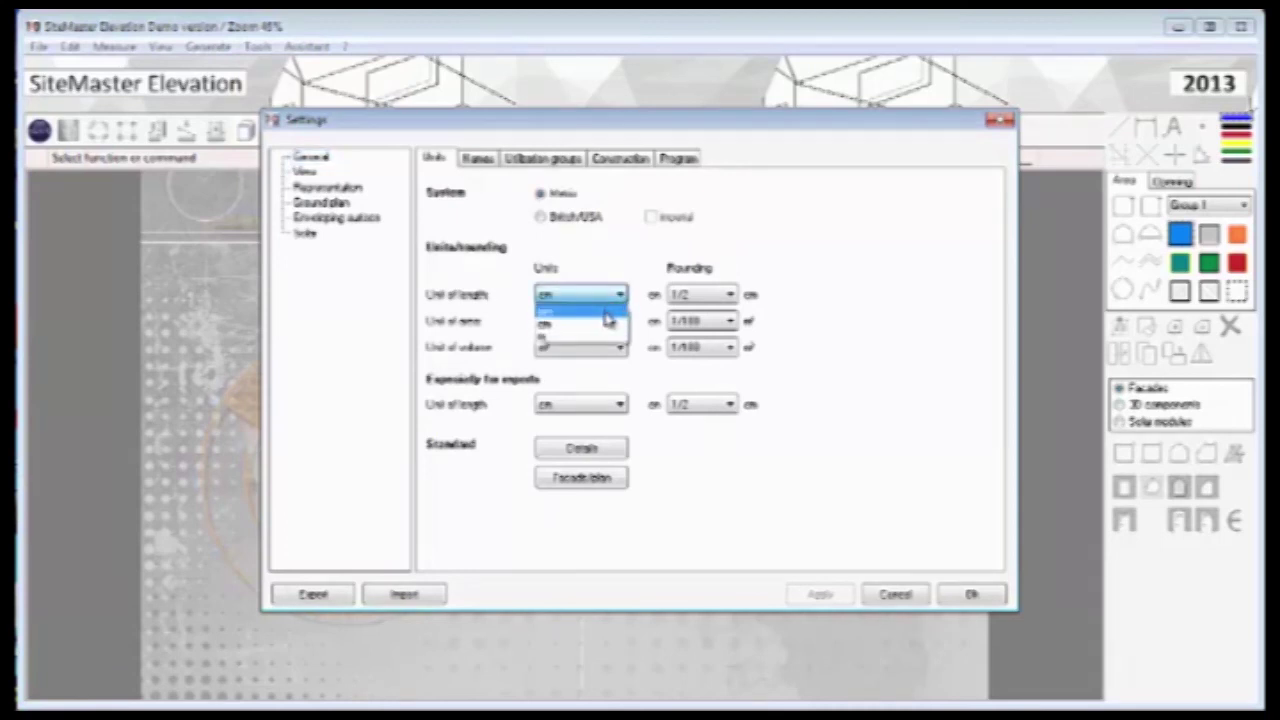
click(606, 313)
click(730, 295)
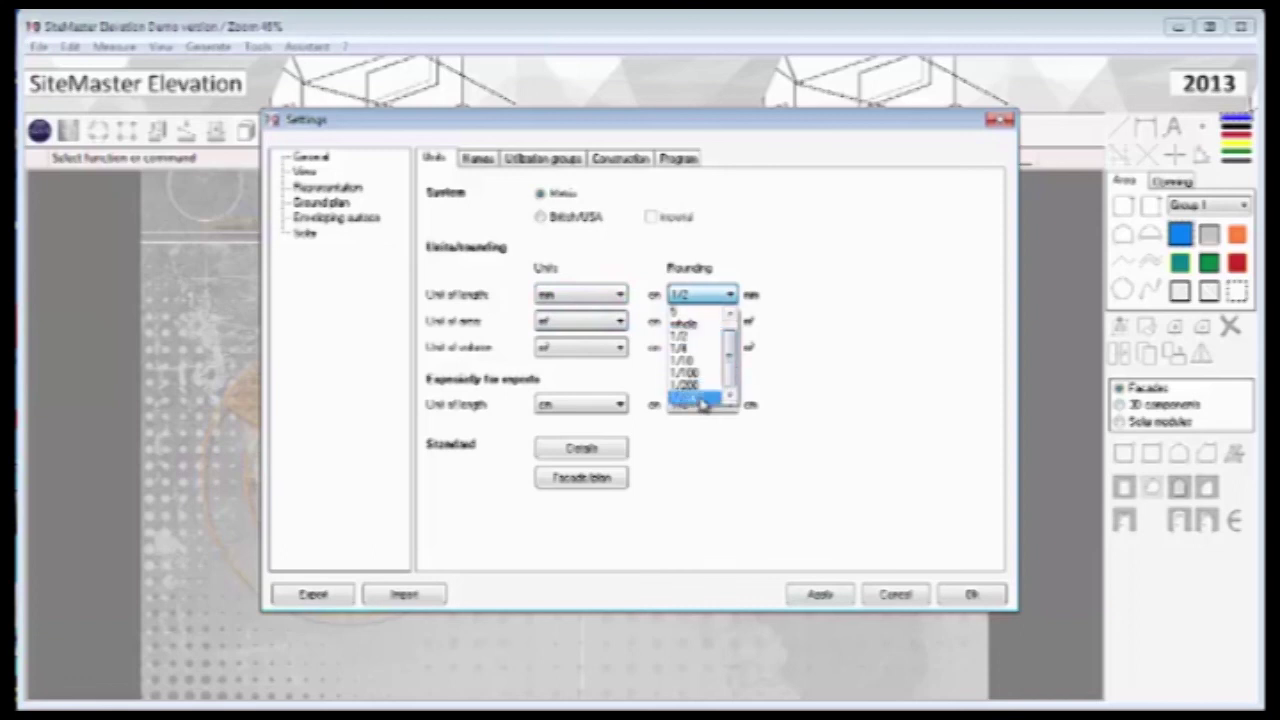
click(702, 401)
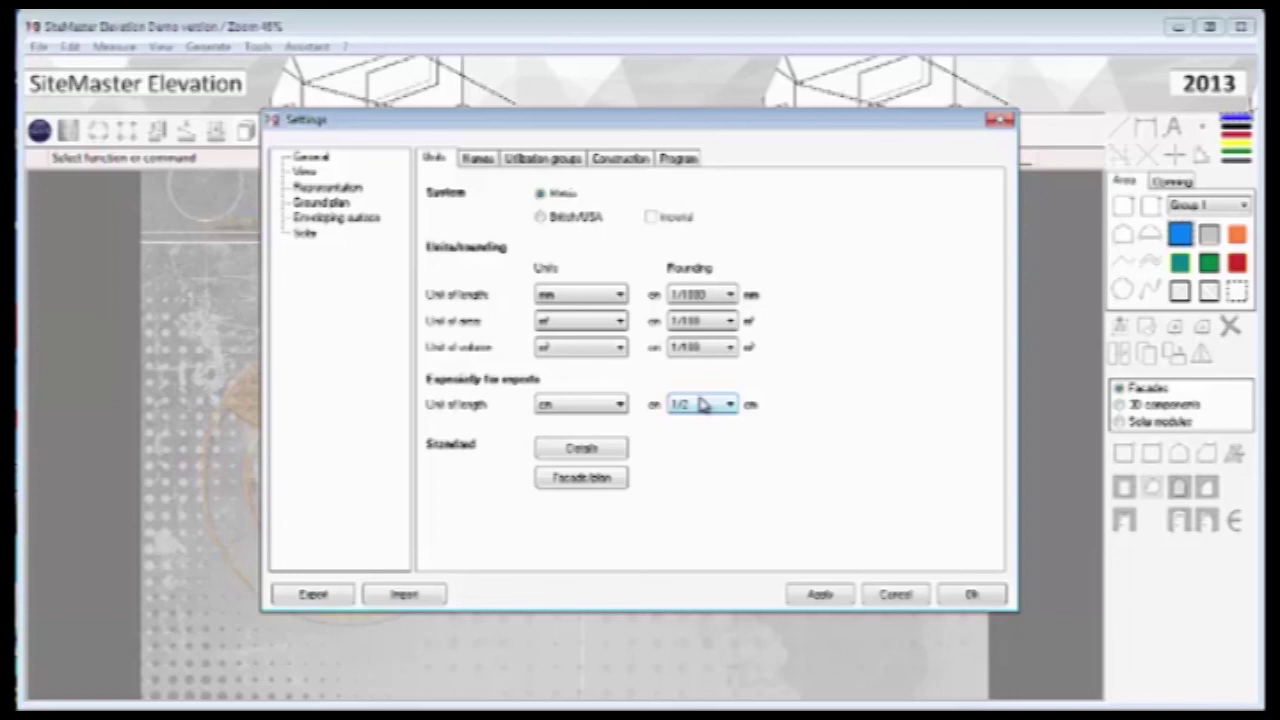
- Set the export unit of length to mm with 1/1000 rounding, and apply and confirm the settings
click(621, 406)
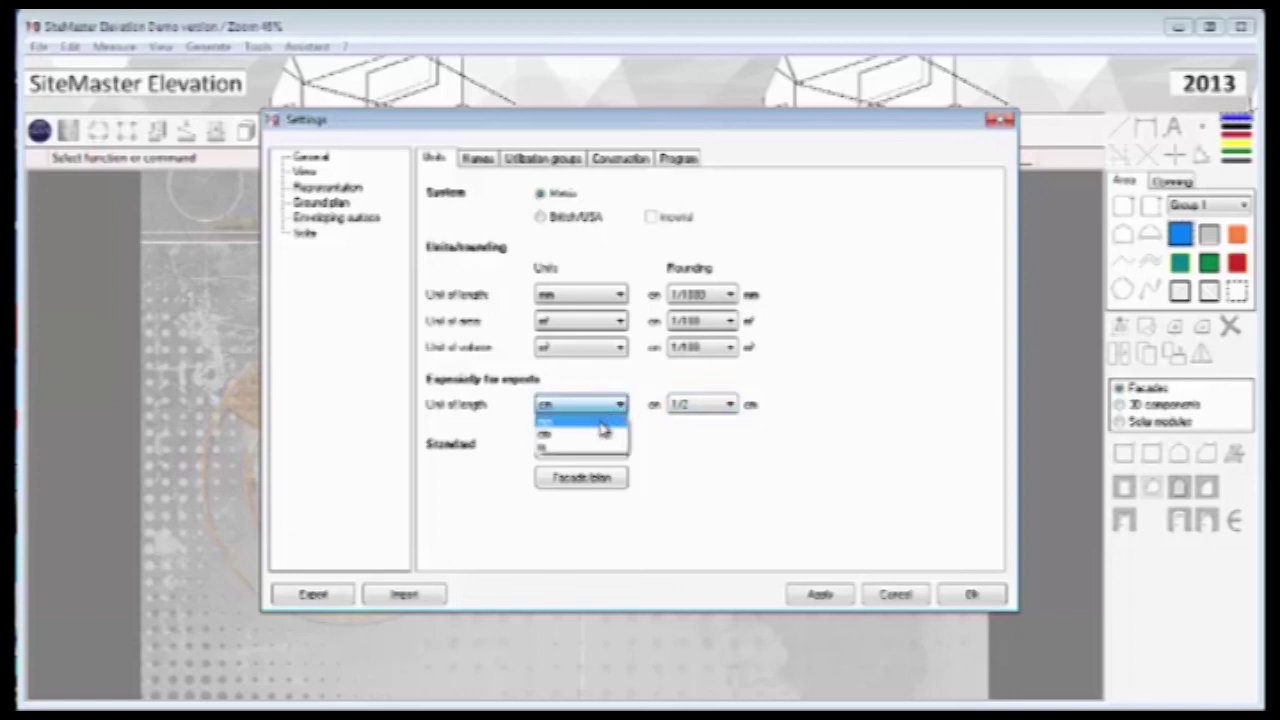
click(601, 423)
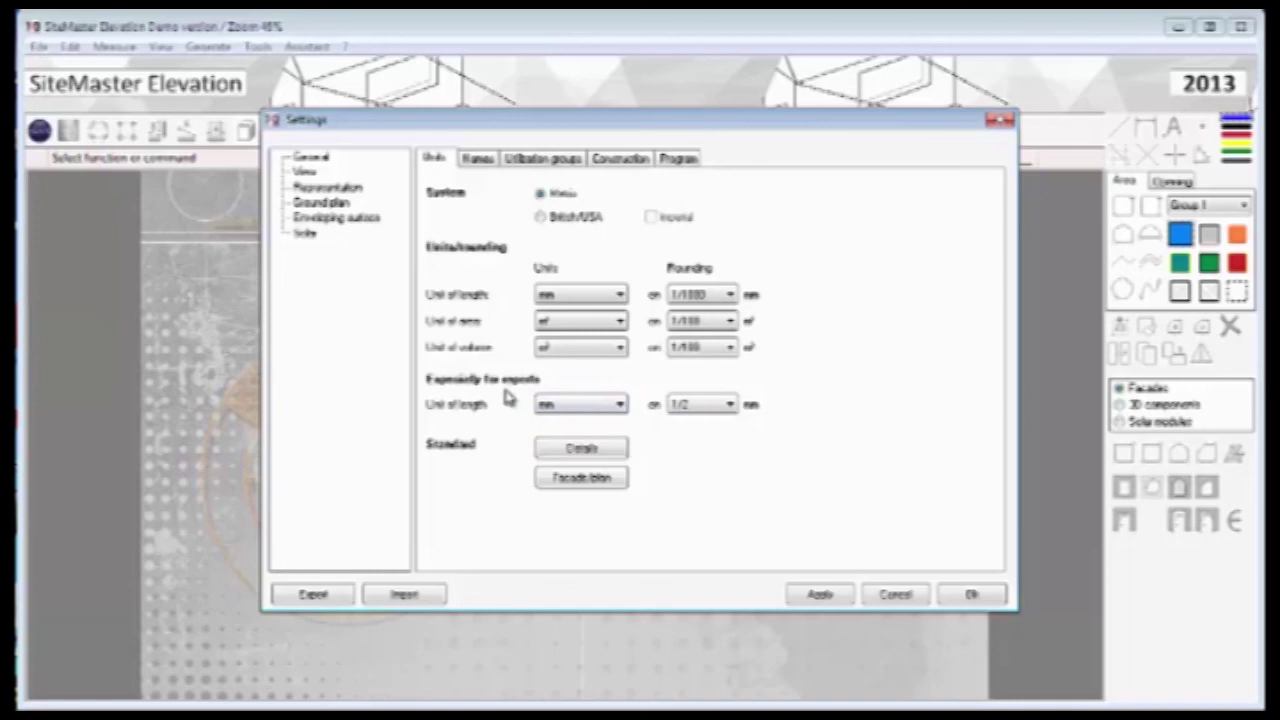
click(731, 406)
click(703, 512)
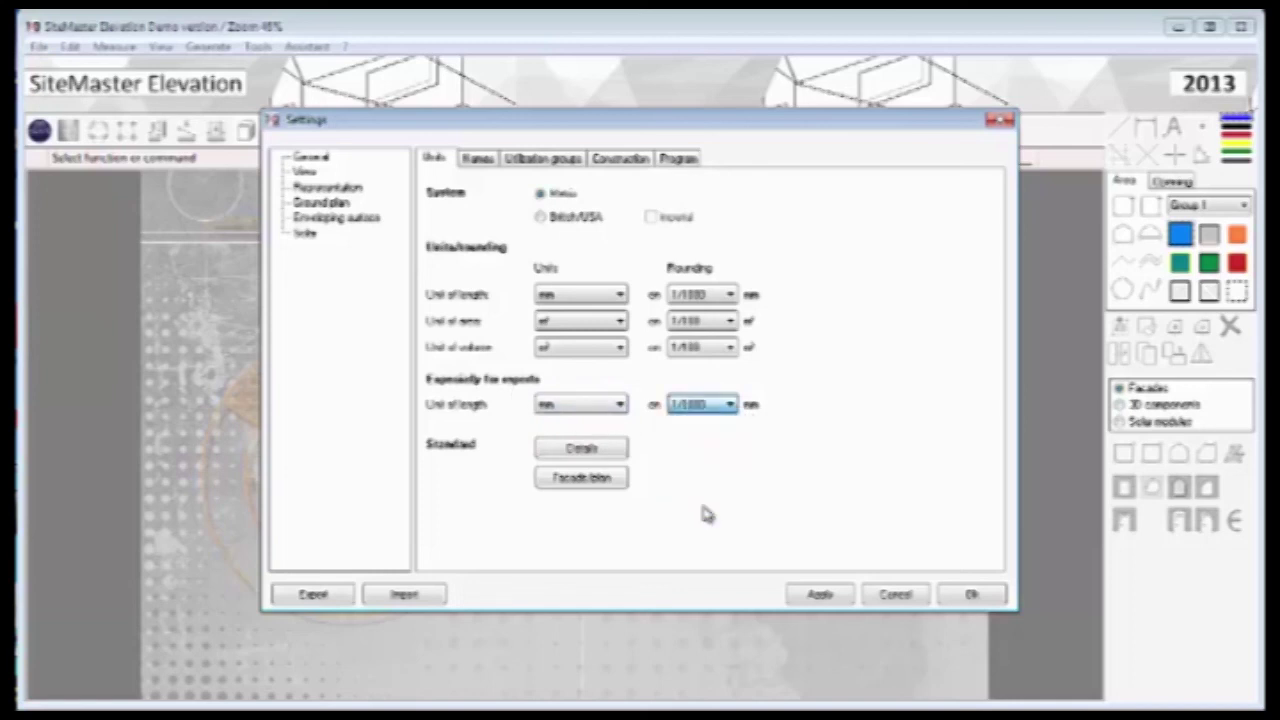
click(821, 596)
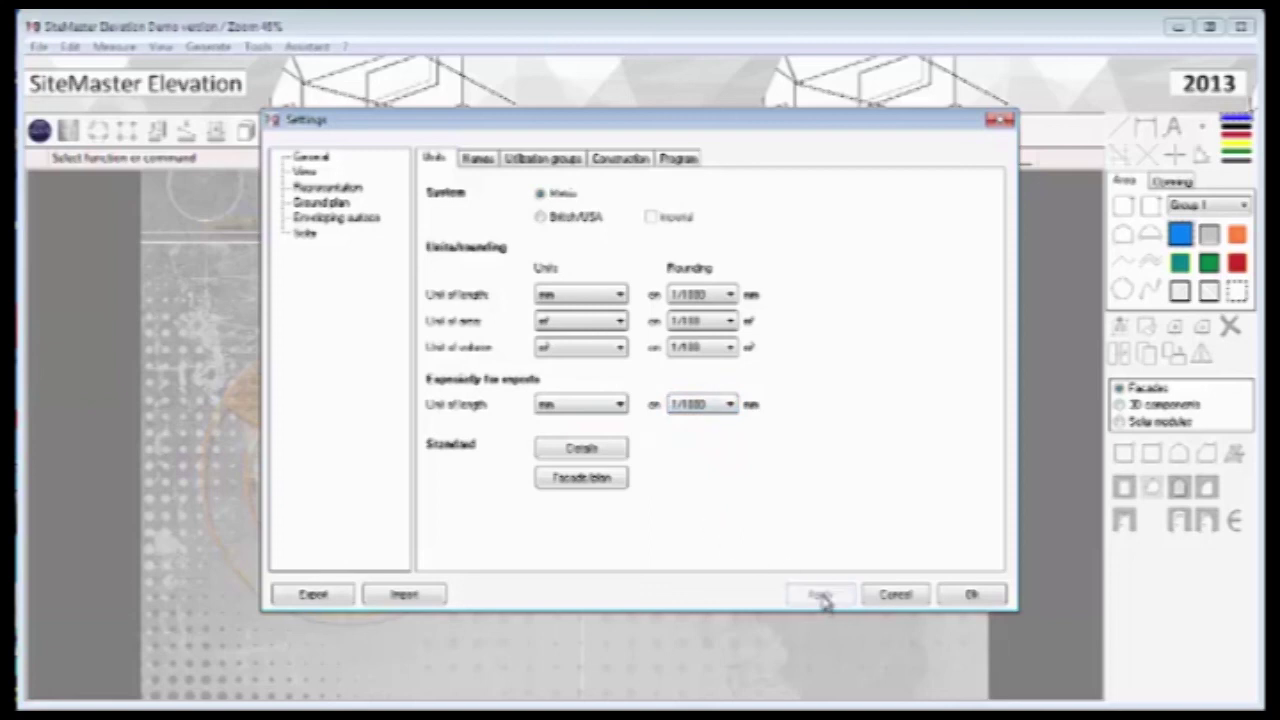
click(971, 596)
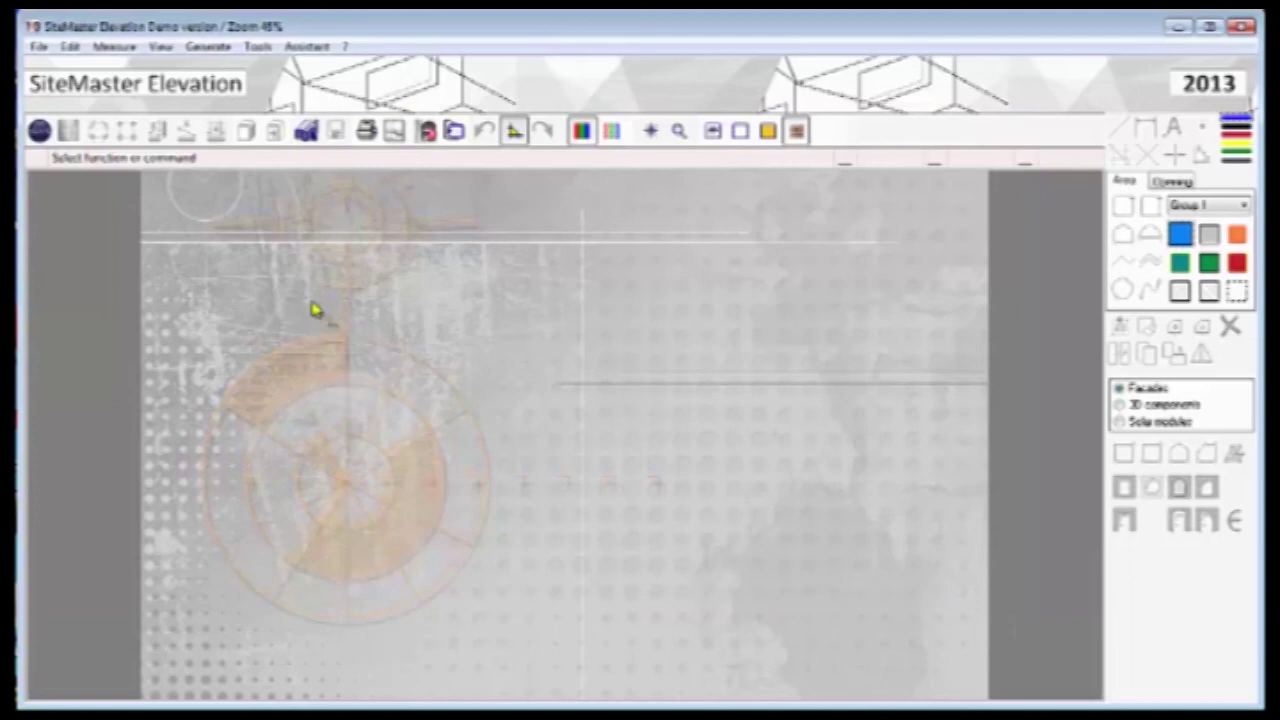
- Restart the assistant, load the church image from the project documents as a photo, and proceed to lens correction
click(40, 132)
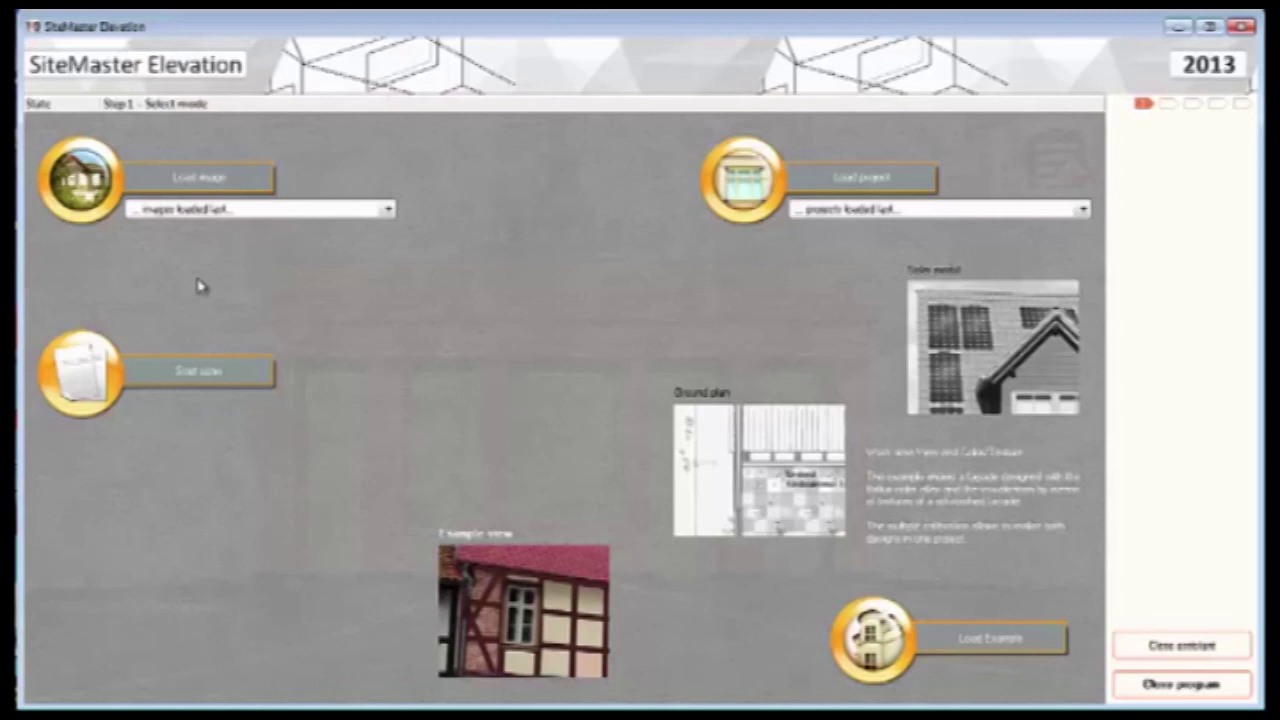
click(205, 180)
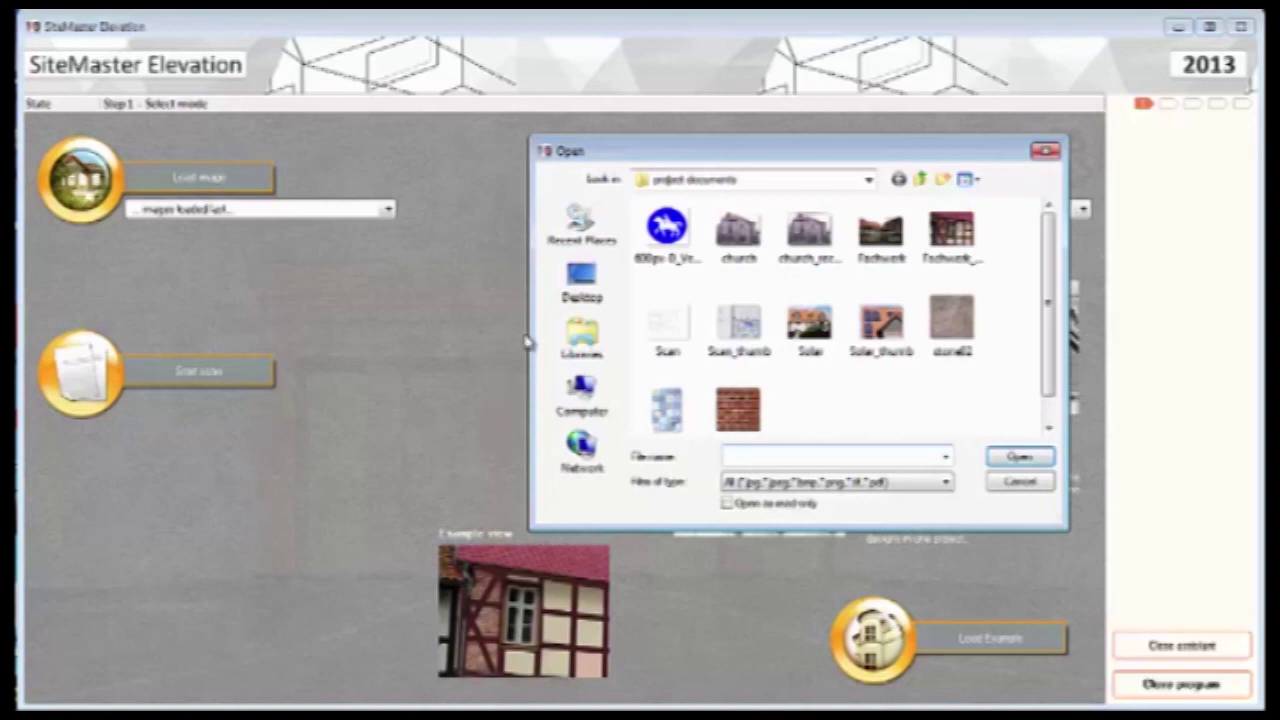
click(726, 256)
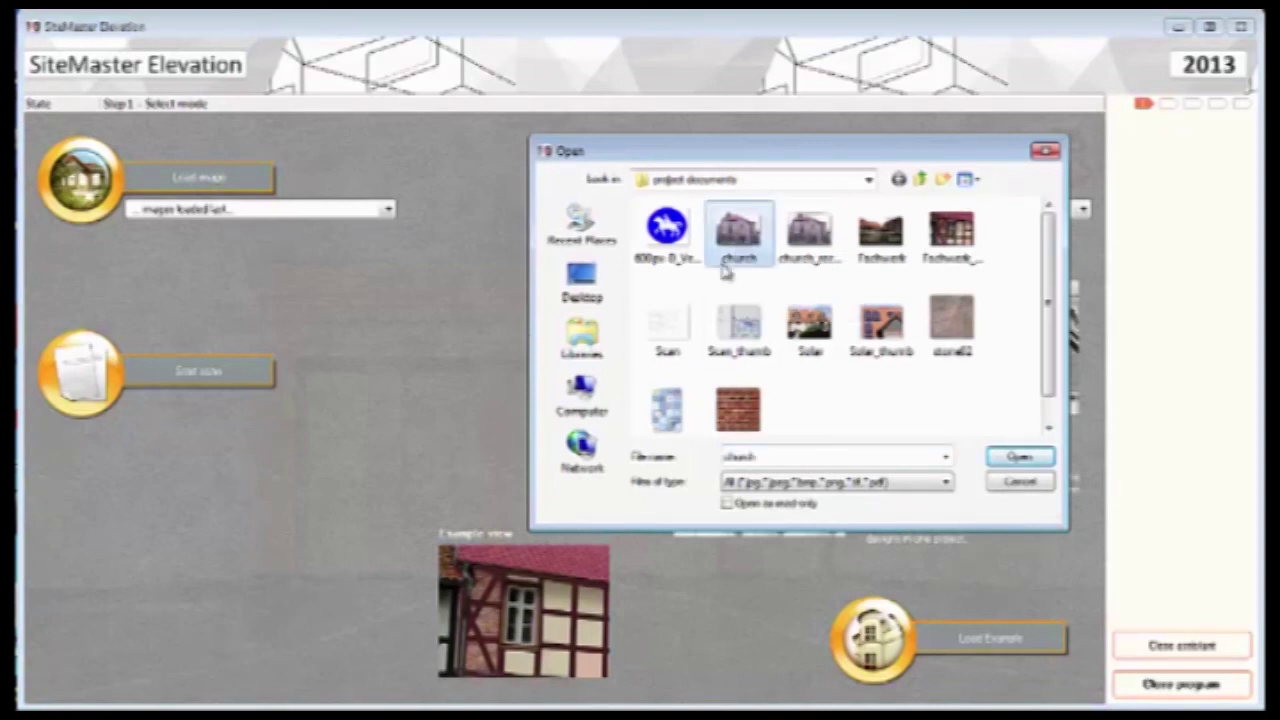
click(1020, 460)
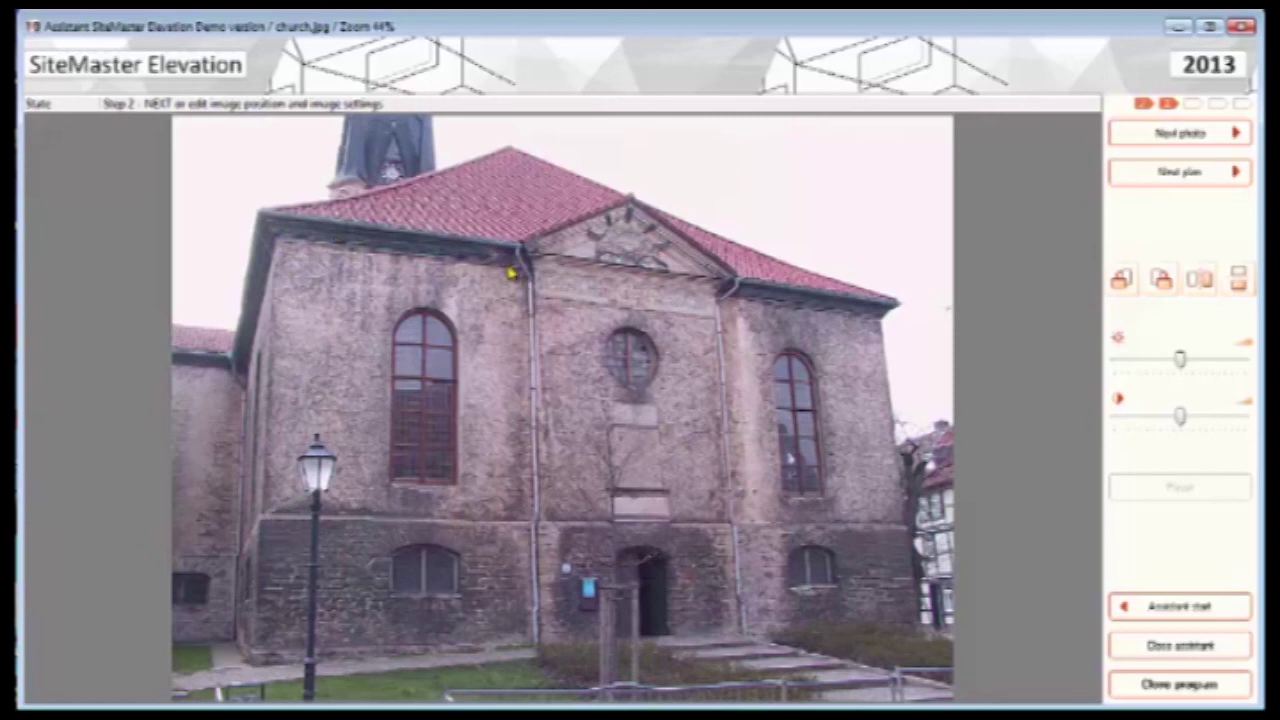
click(1187, 136)
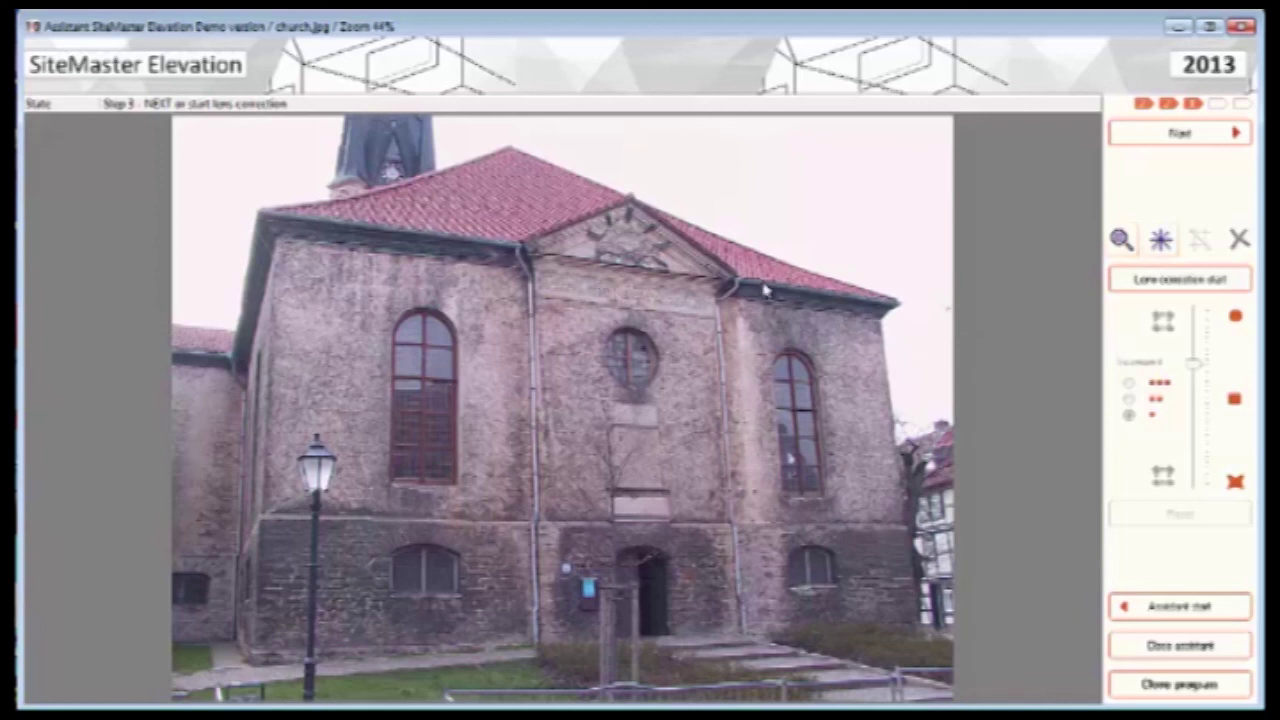
- Start the lens correction and draw a reference line along the underside of the eaves between the facade's two outer corners
click(1197, 283)
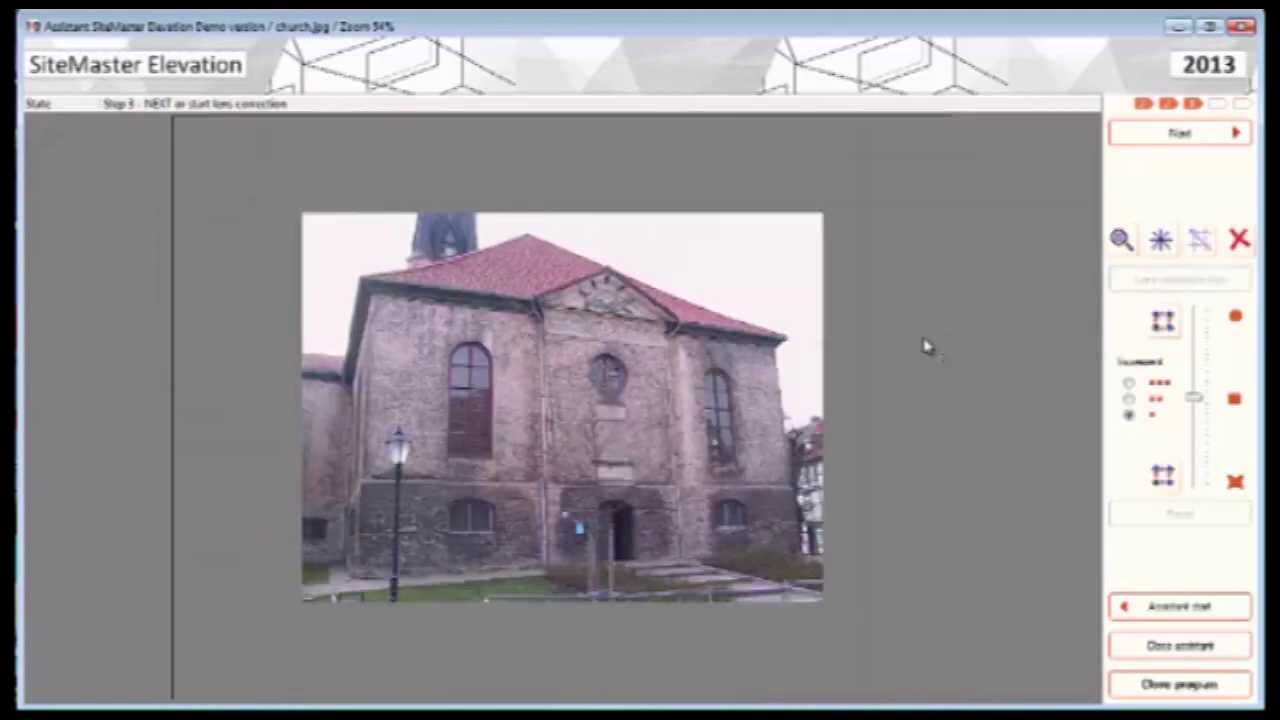
scroll(452, 312, up, 5)
scroll(408, 257, up, 5)
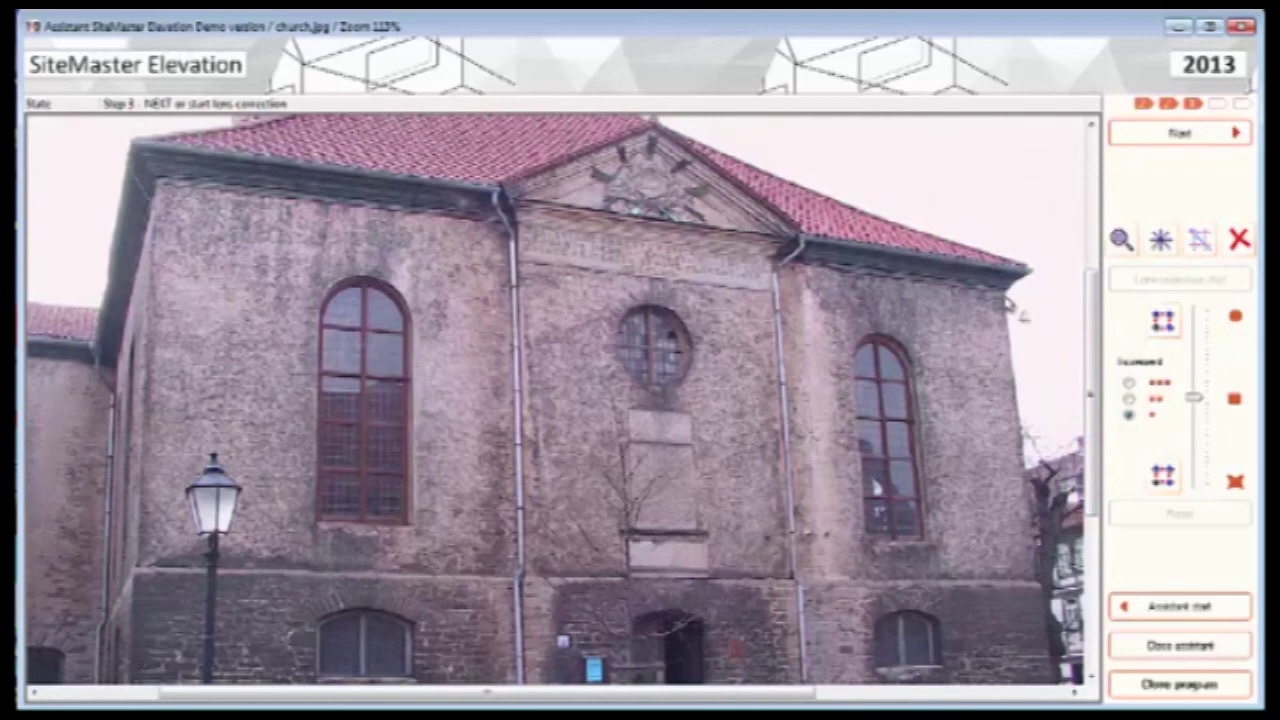
click(1201, 241)
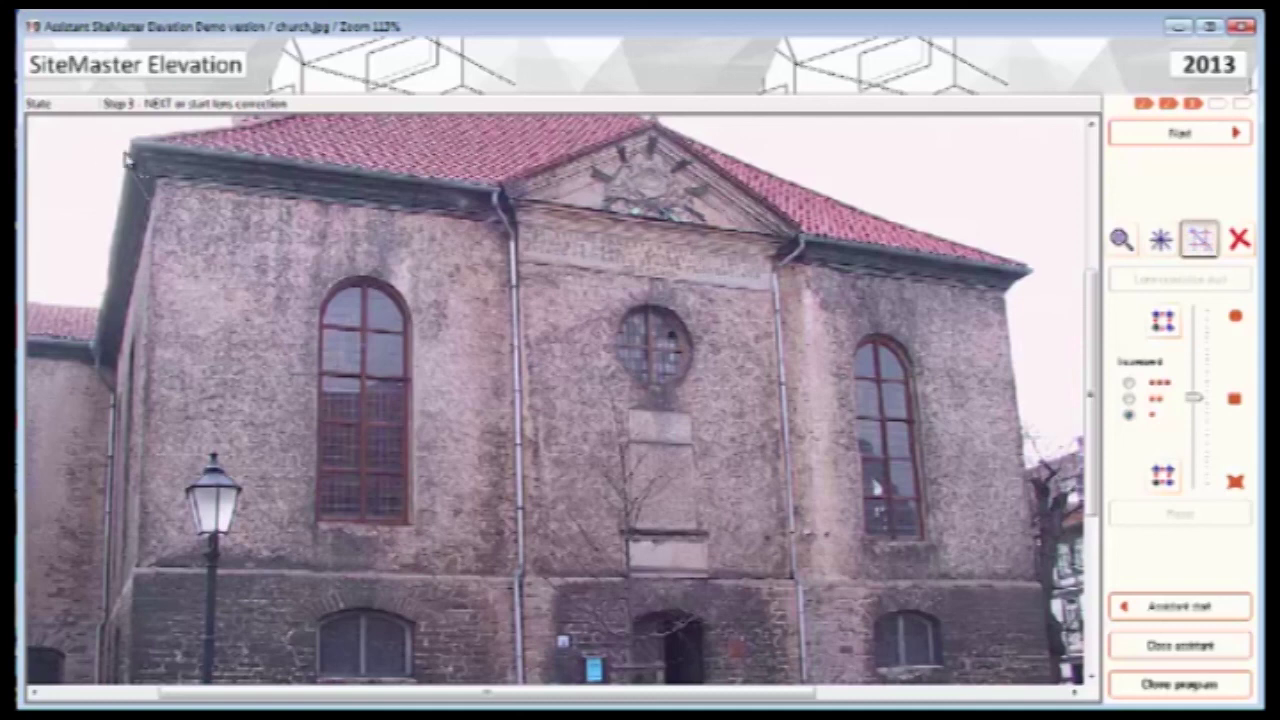
scroll(118, 158, up, 2)
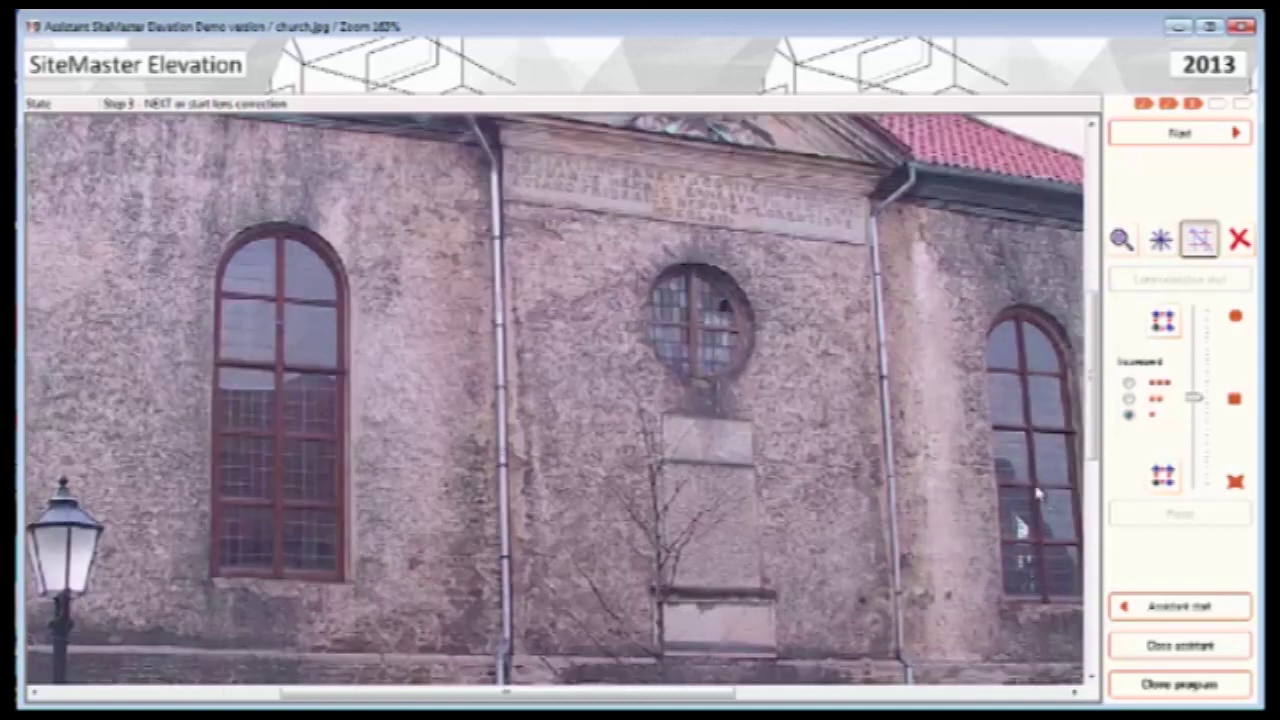
drag(1094, 423, 1100, 332)
drag(771, 694, 537, 692)
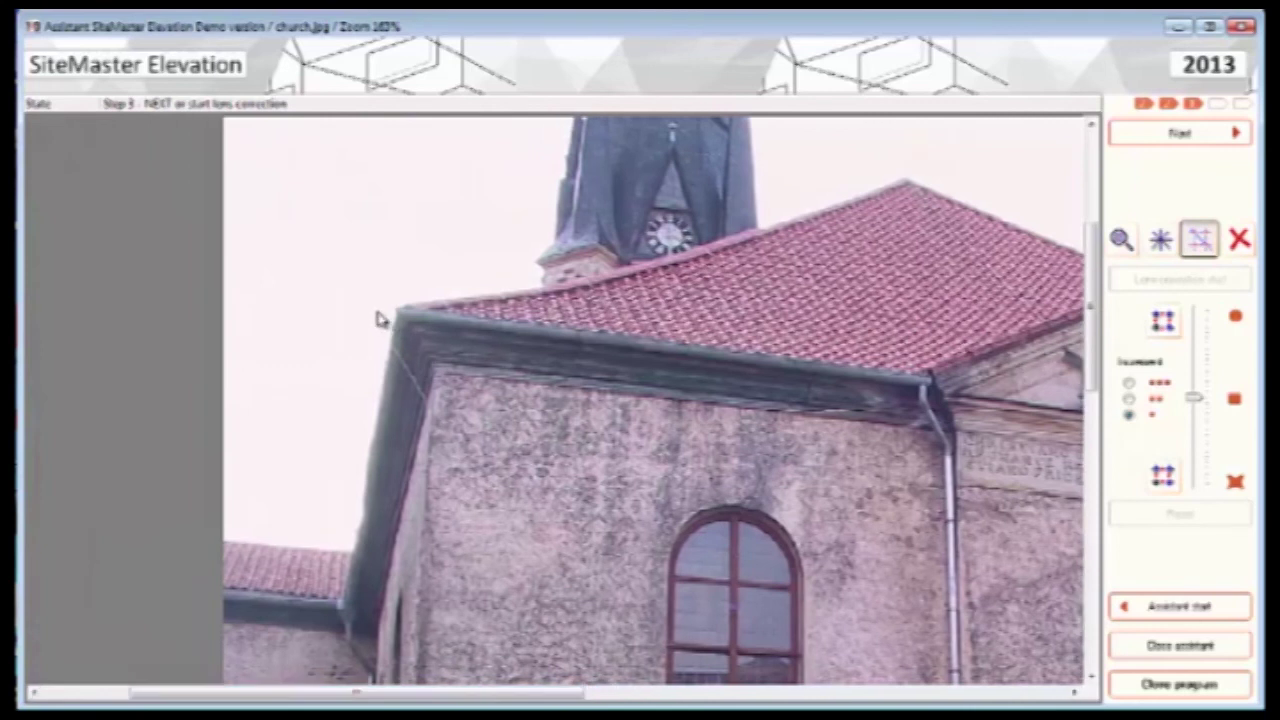
scroll(378, 318, up, 4)
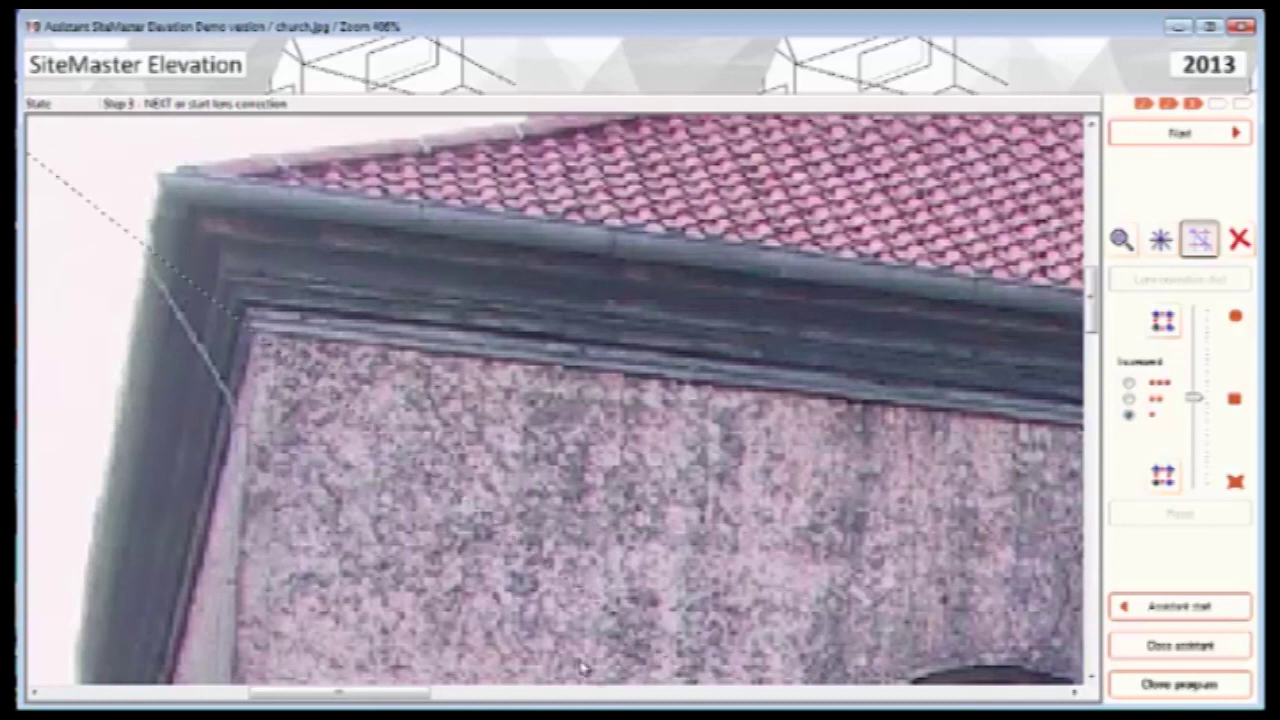
drag(428, 691, 548, 698)
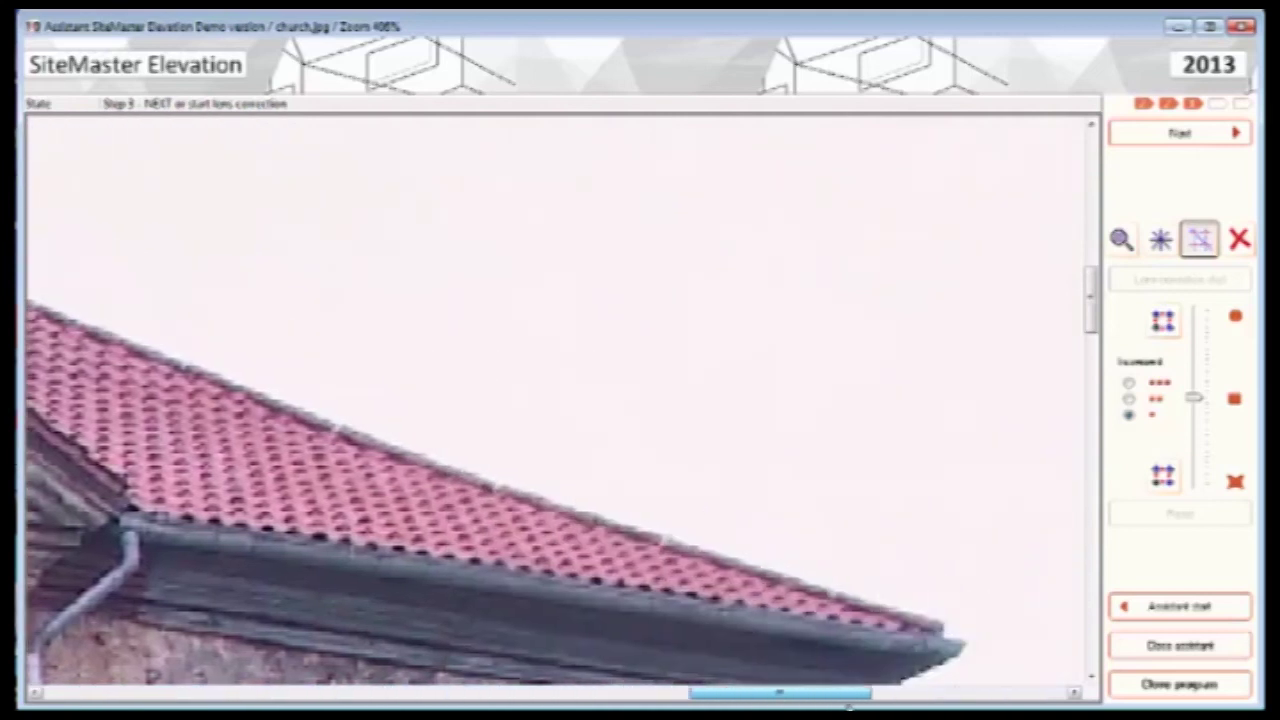
drag(1100, 345, 1092, 375)
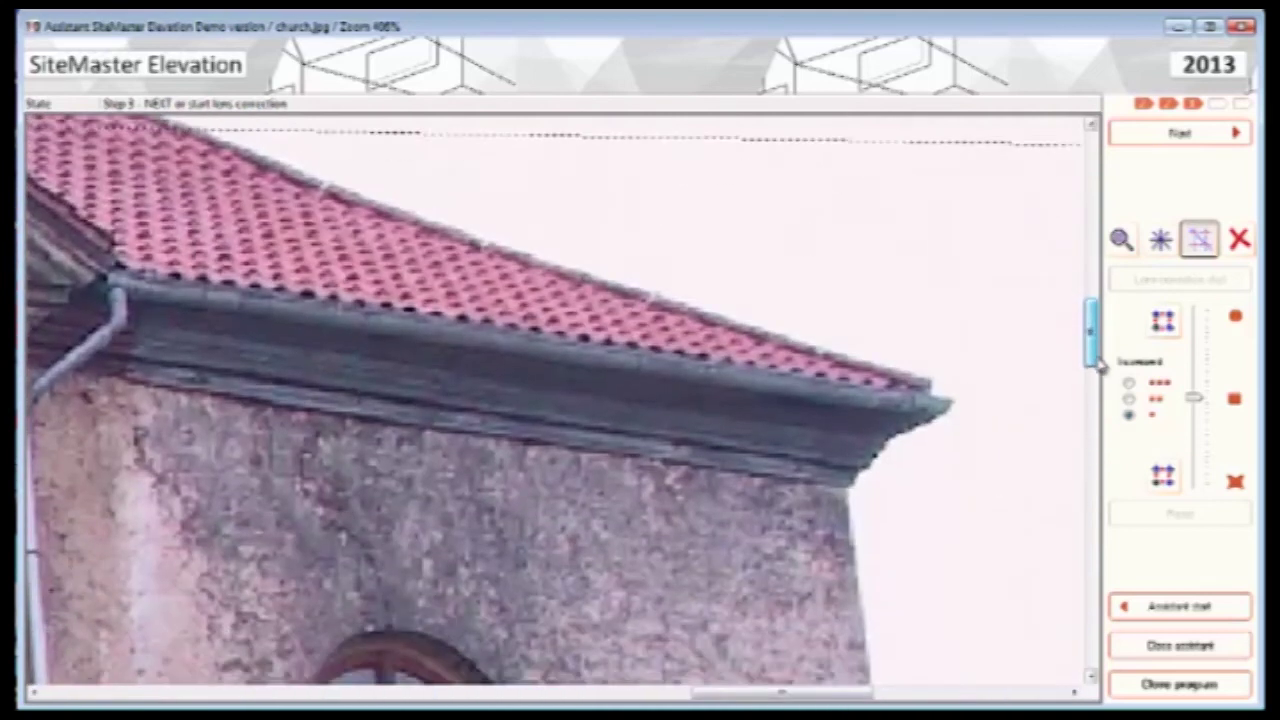
drag(745, 435, 857, 388)
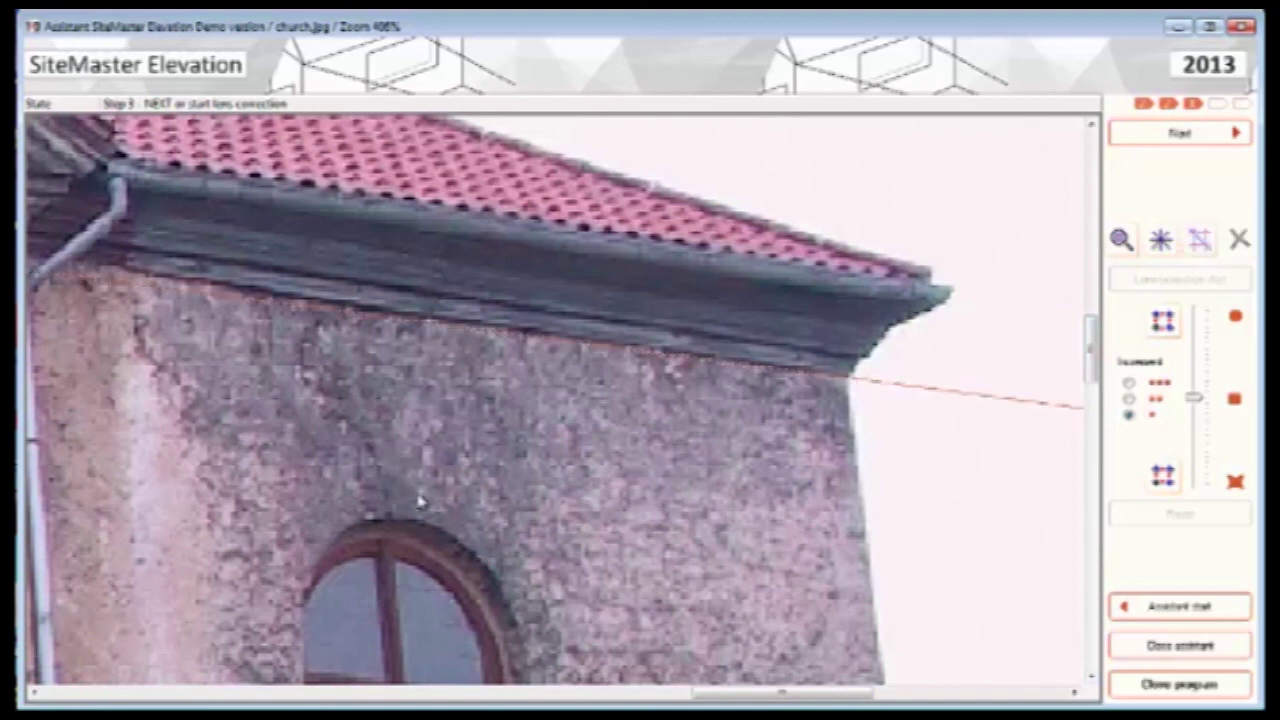
- Adjust the lens distortion with the finest increment until the eaves edge follows the reference line, and proceed to perspective adjustment
drag(777, 697, 540, 692)
drag(1092, 348, 1092, 324)
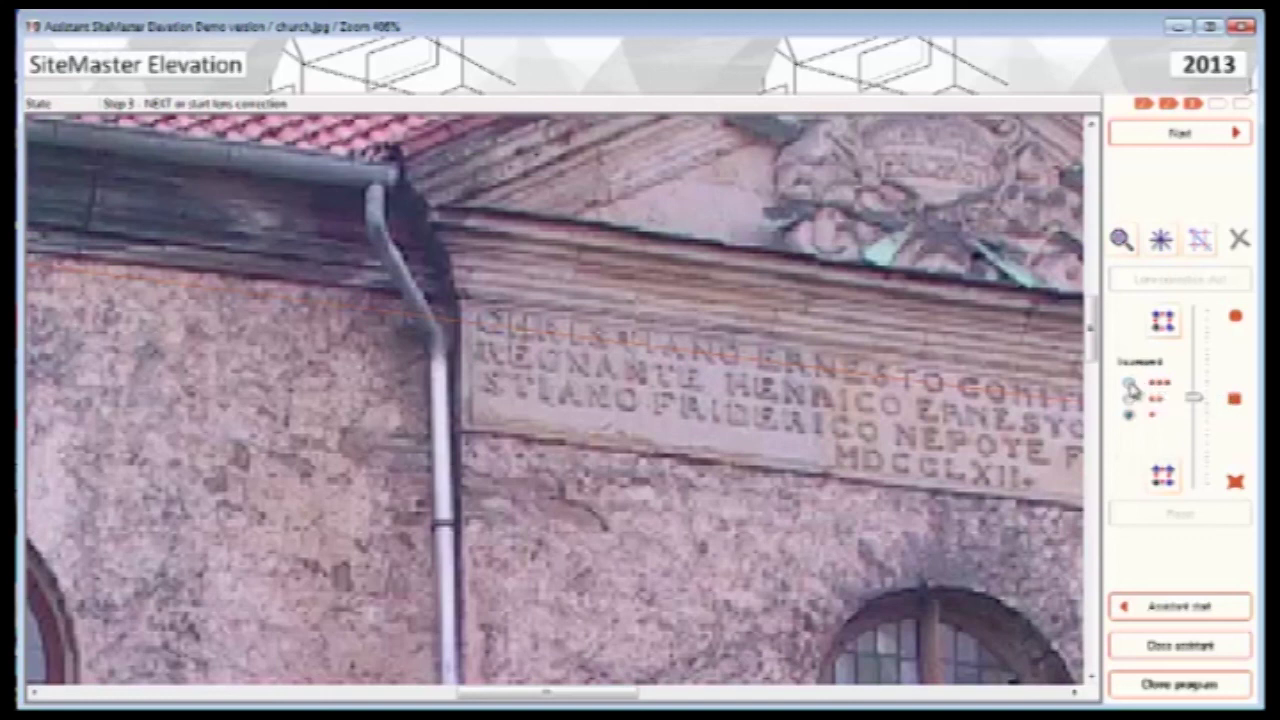
click(1129, 384)
click(1129, 415)
drag(1195, 400, 1199, 366)
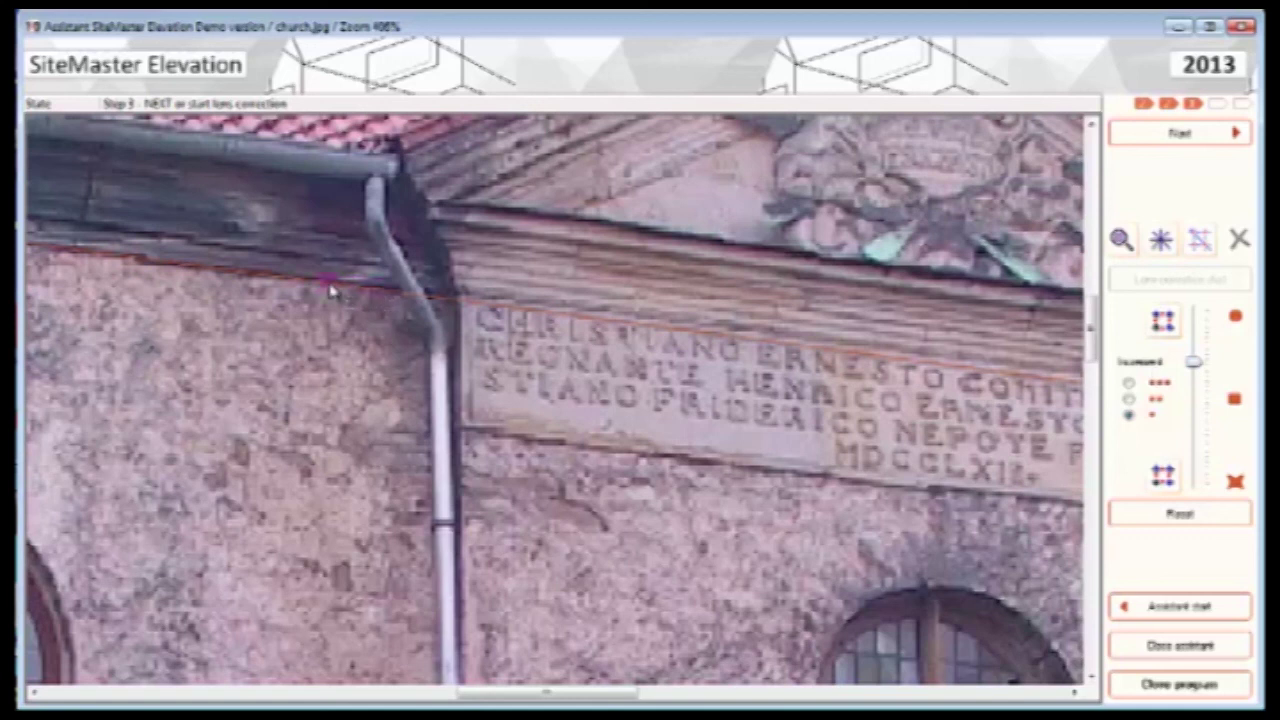
mouse_move(529, 694)
mouse_down()
mouse_move(397, 694)
mouse_move(757, 694)
mouse_move(530, 690)
mouse_up()
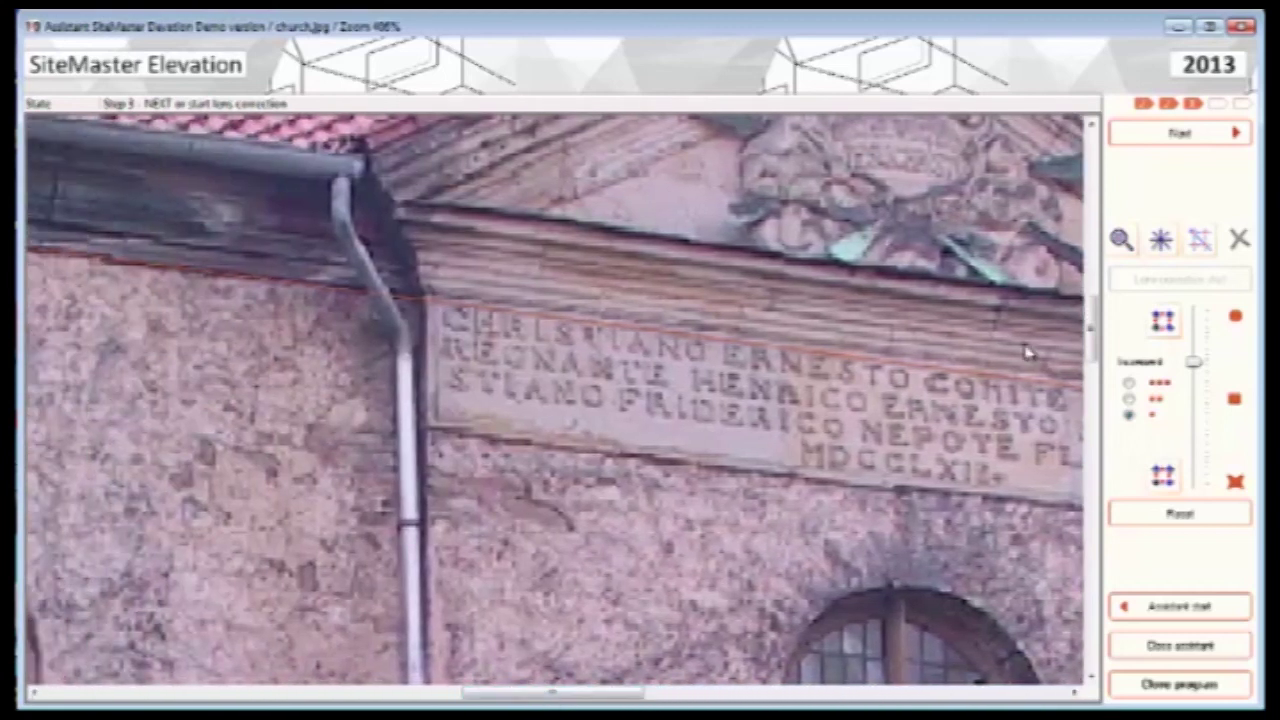
click(1161, 242)
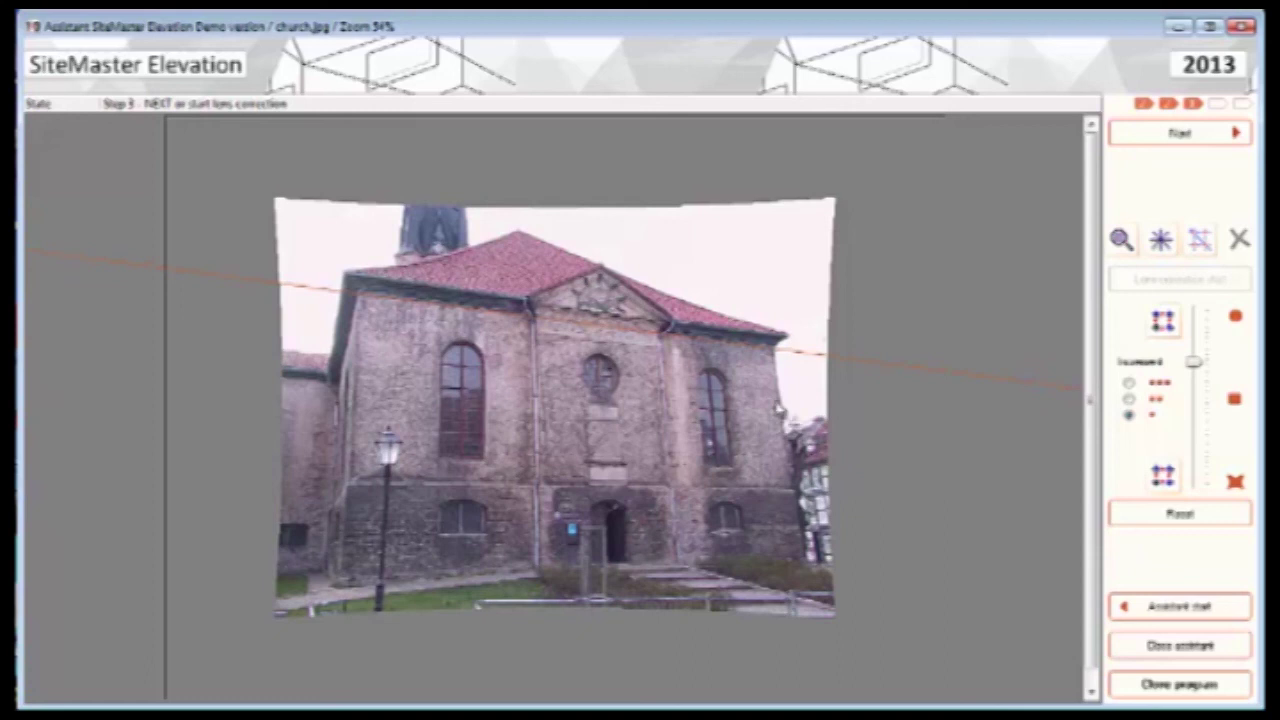
click(1180, 136)
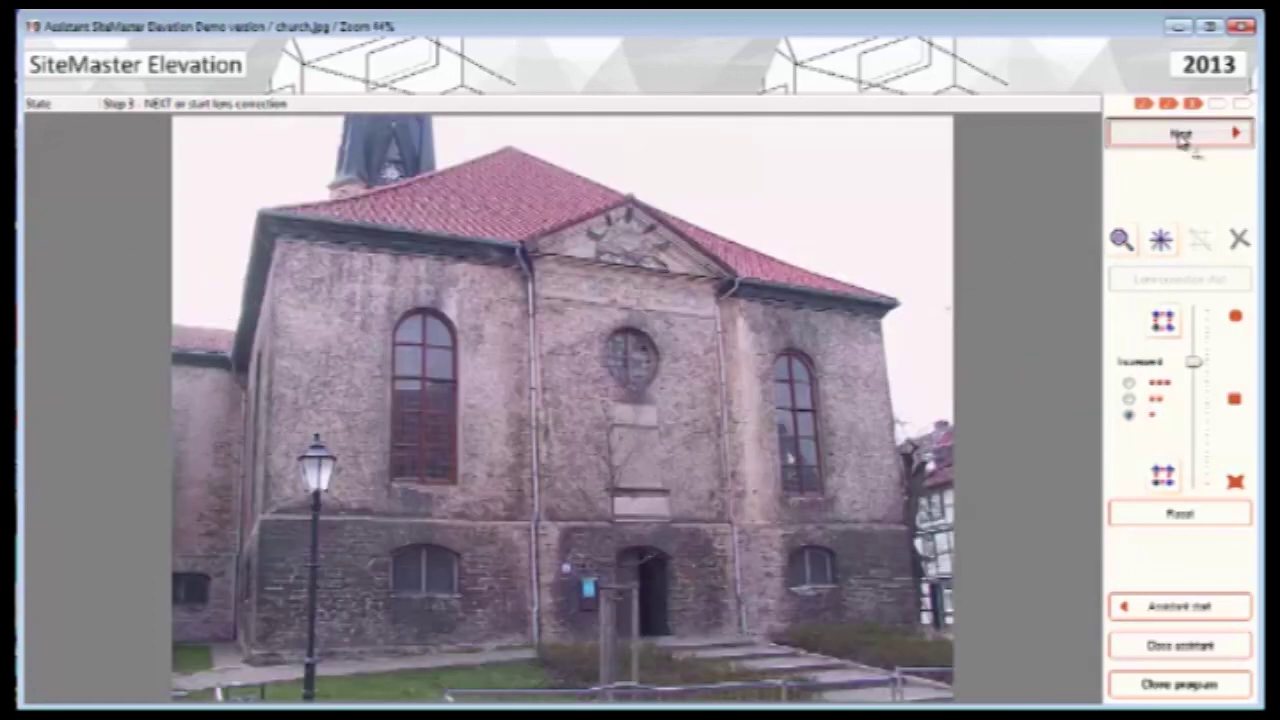
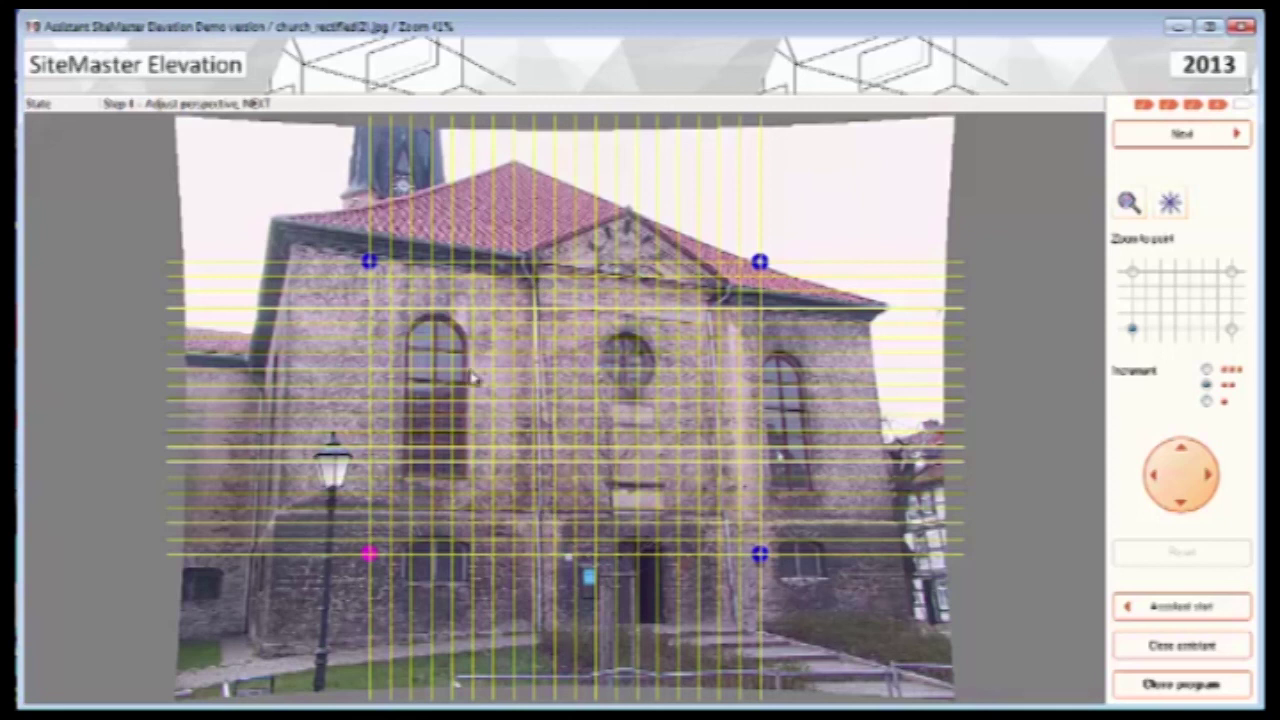
- Place the four perspective points on the corners of the left facade section, between the eaves and the plinth ledge
click(369, 261)
drag(369, 261, 290, 247)
click(369, 554)
drag(366, 554, 280, 508)
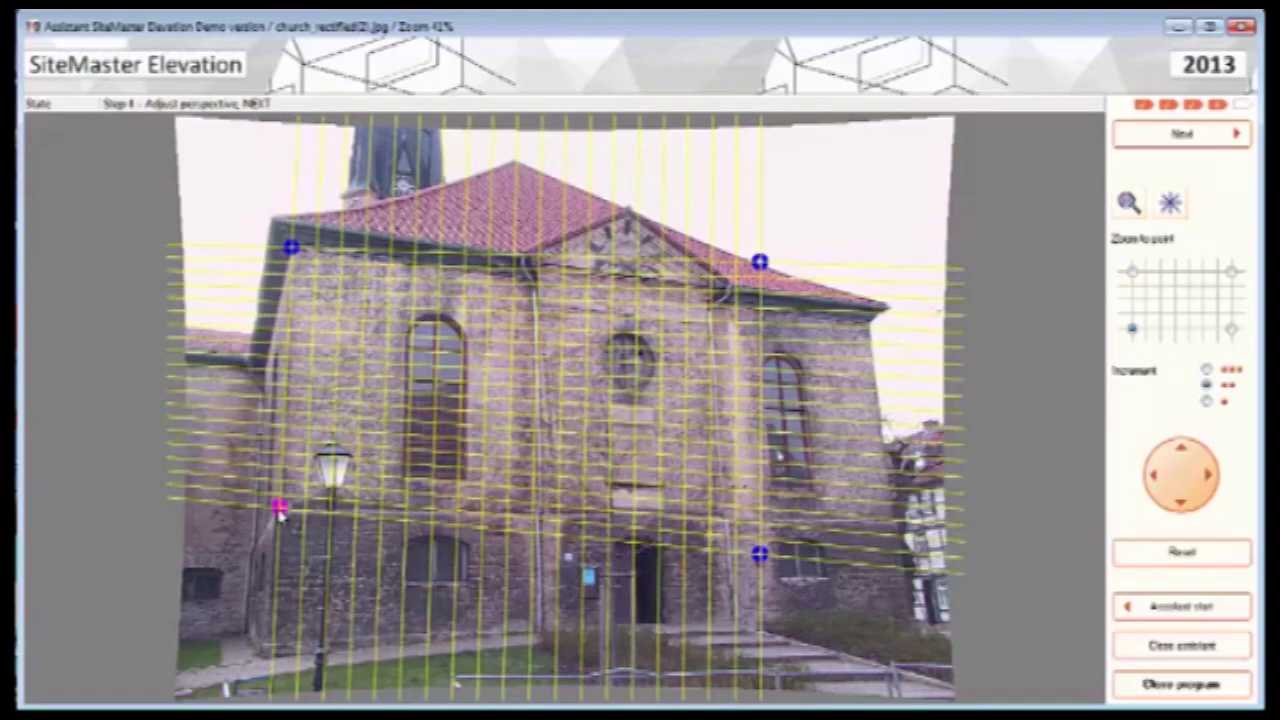
click(760, 553)
drag(760, 553, 540, 514)
click(760, 261)
drag(760, 261, 537, 277)
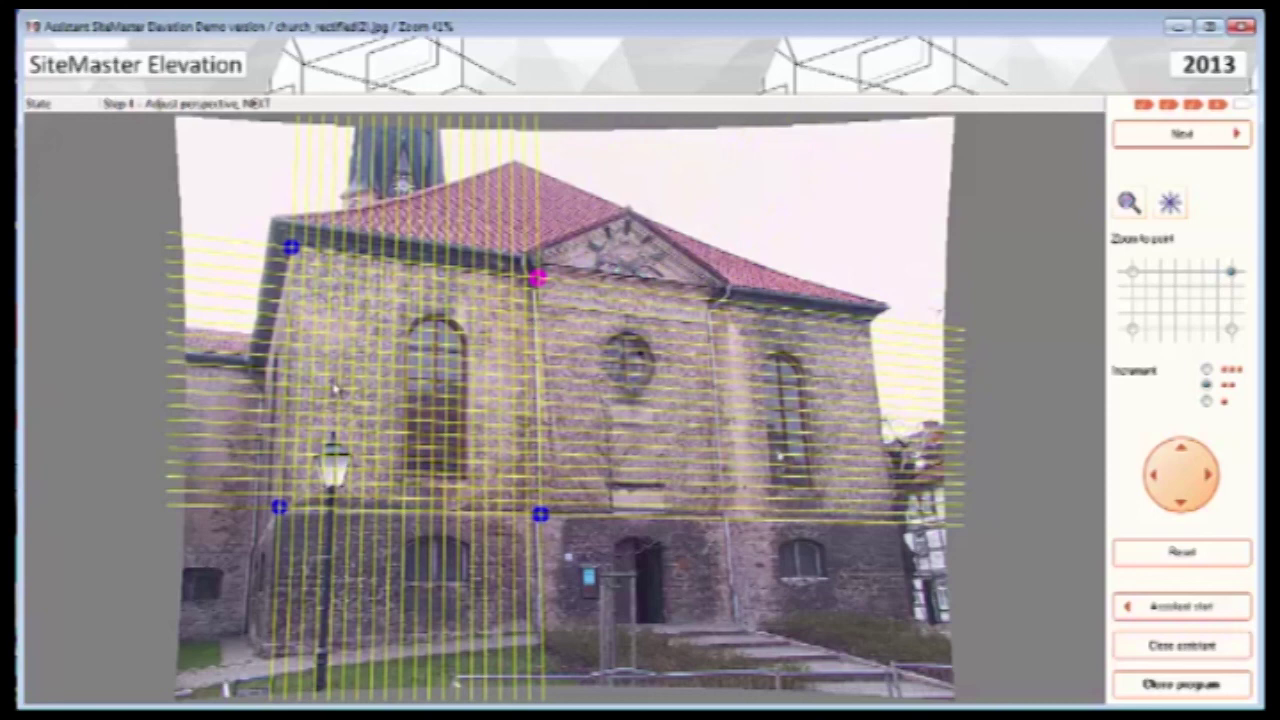
- Fine-position the two upper perspective points on the left facade section's corners where the wall meets the underside of the eaves
scroll(255, 208, up, 5)
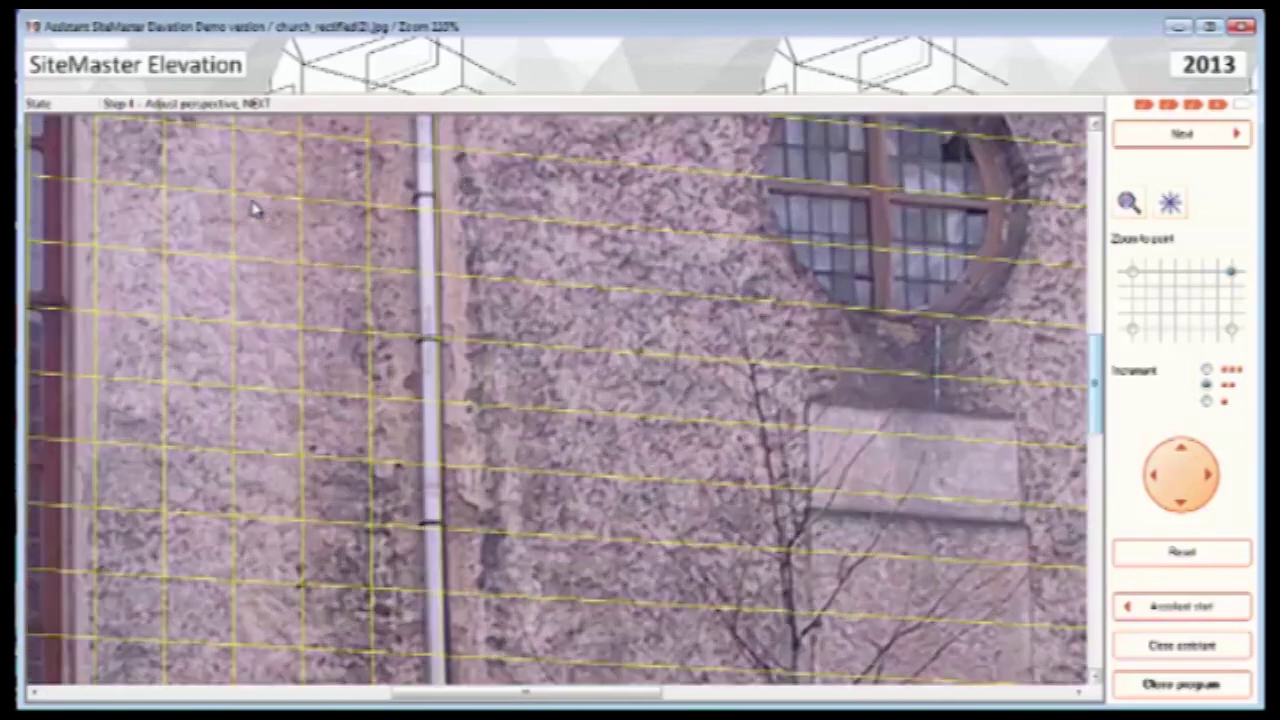
scroll(255, 208, up, 3)
drag(1097, 394, 1099, 278)
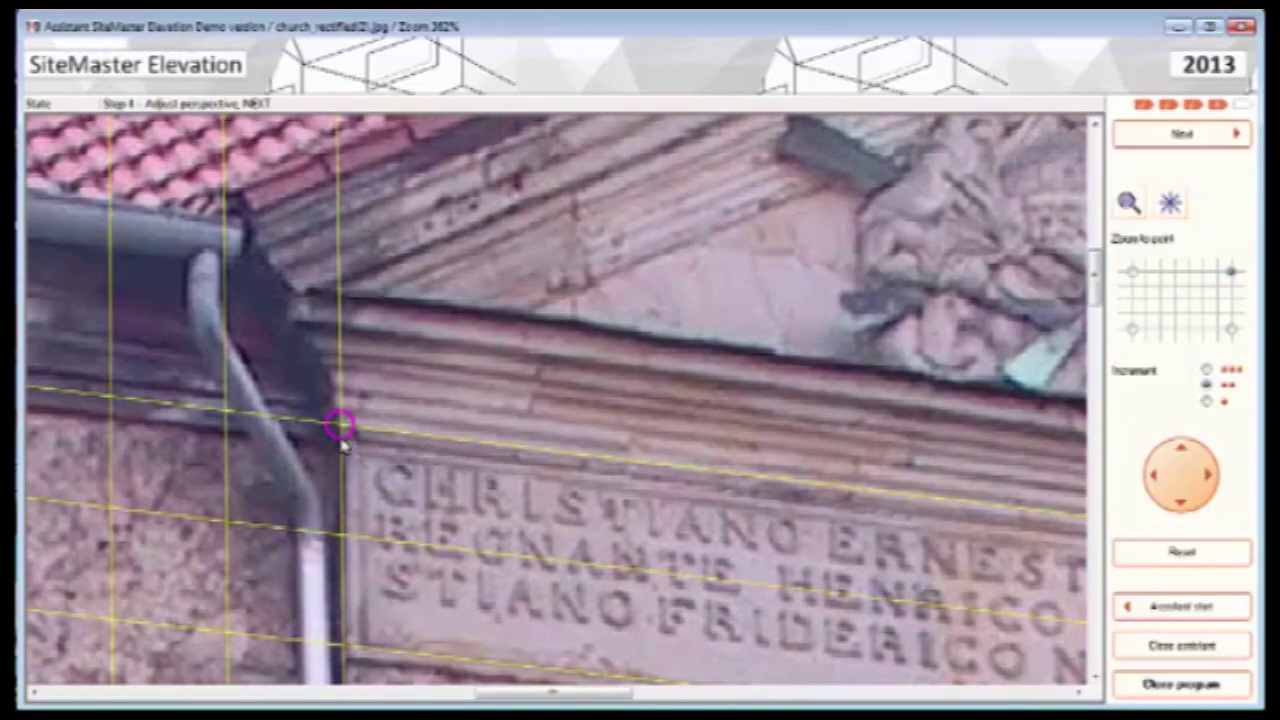
mouse_move(340, 431)
mouse_down()
mouse_move(386, 532)
mouse_move(429, 457)
mouse_move(394, 514)
mouse_move(447, 486)
mouse_move(409, 417)
mouse_move(303, 534)
mouse_move(279, 534)
mouse_move(334, 449)
mouse_up()
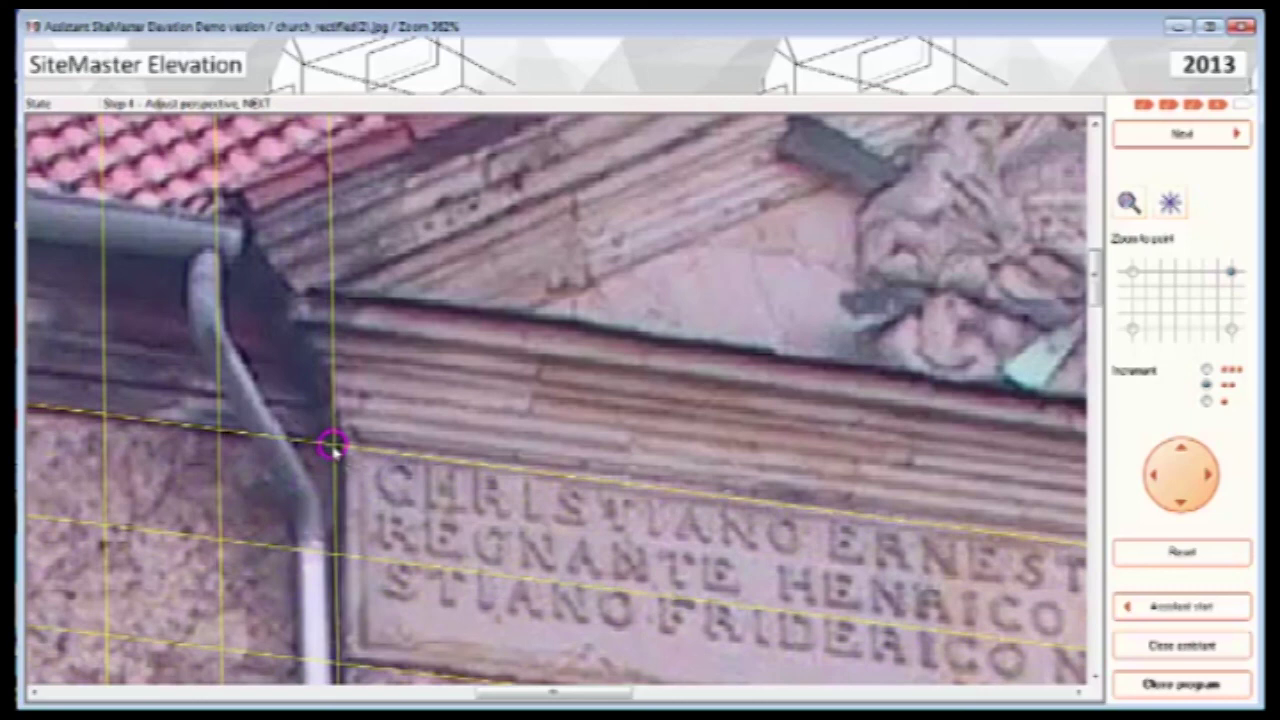
drag(551, 694, 288, 694)
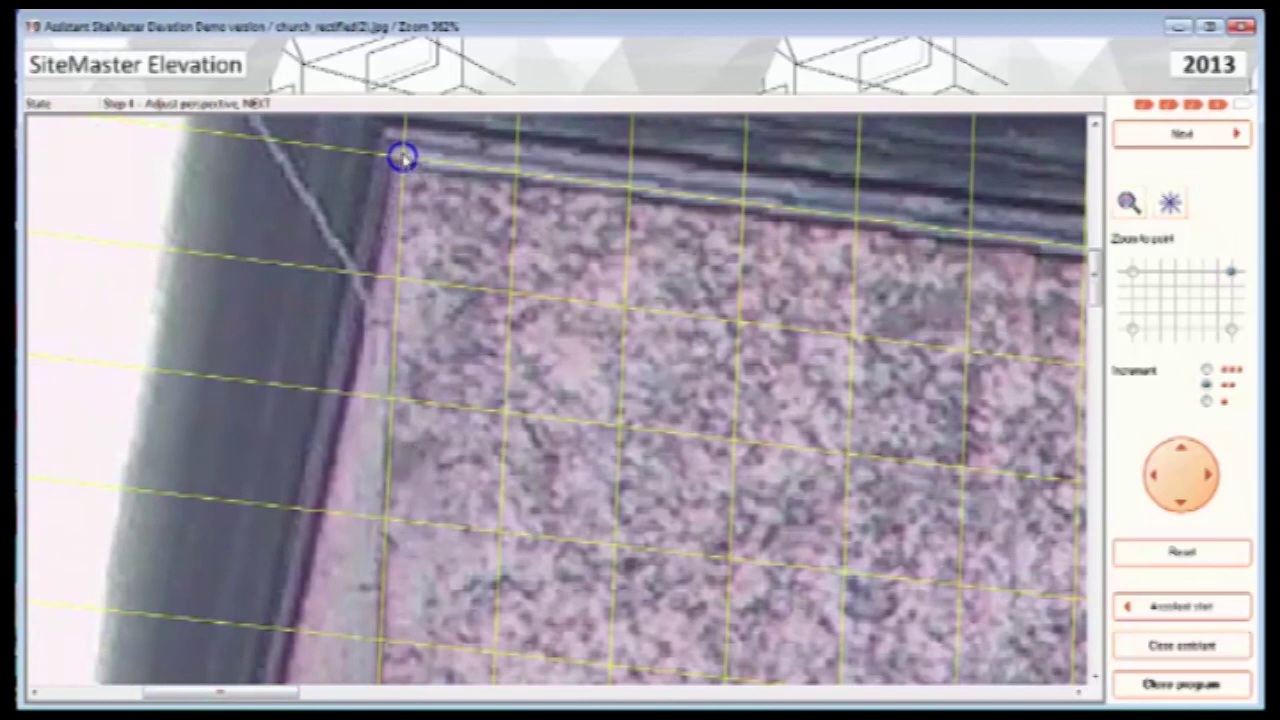
click(402, 157)
mouse_move(402, 157)
mouse_down()
mouse_move(400, 260)
mouse_move(428, 265)
mouse_move(393, 168)
mouse_up()
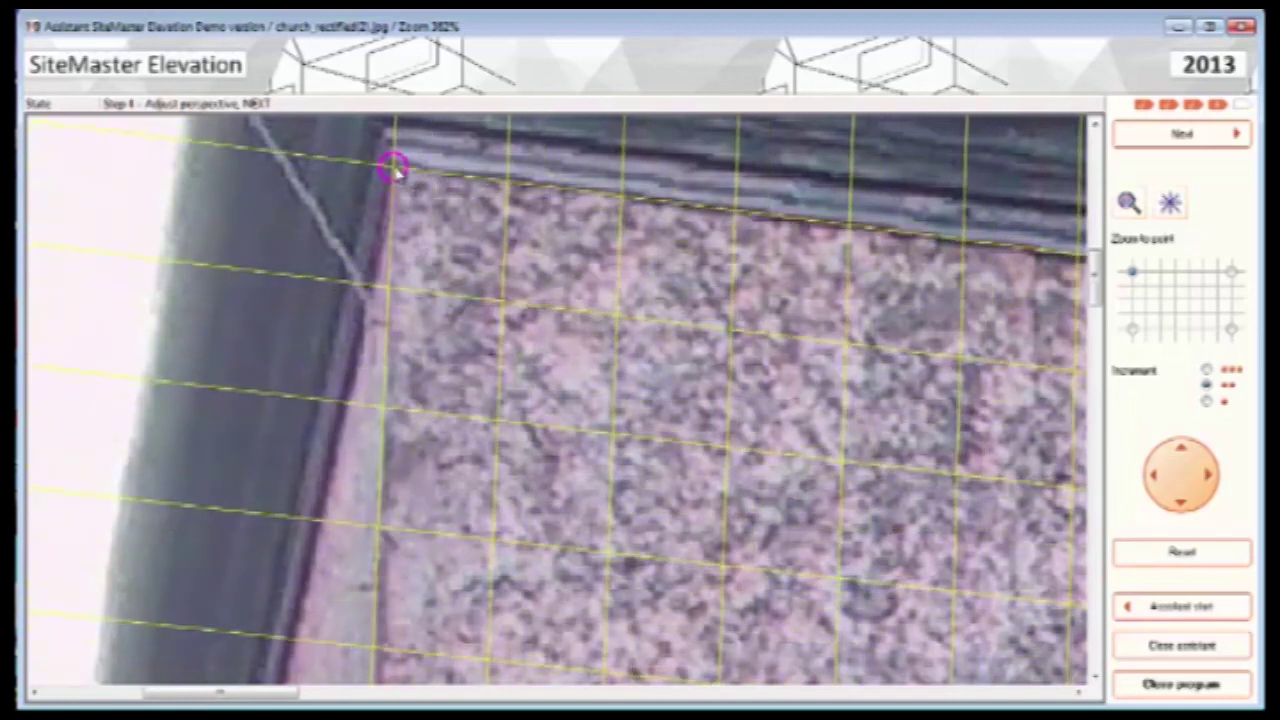
- Fine-position the two lower perspective points on the plinth ledge corners of the left facade section, and proceed to the dimensional reference
drag(1097, 284, 1104, 487)
click(294, 464)
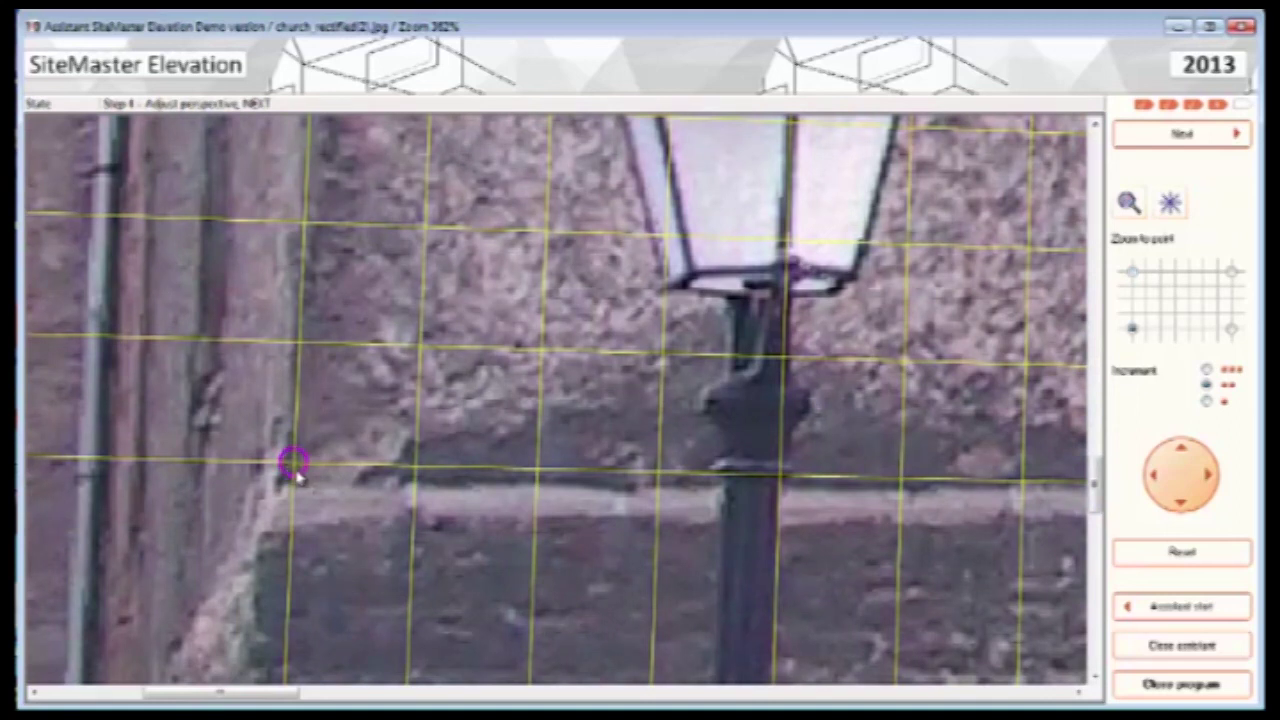
mouse_move(294, 464)
mouse_down()
mouse_move(331, 511)
mouse_move(287, 488)
mouse_up()
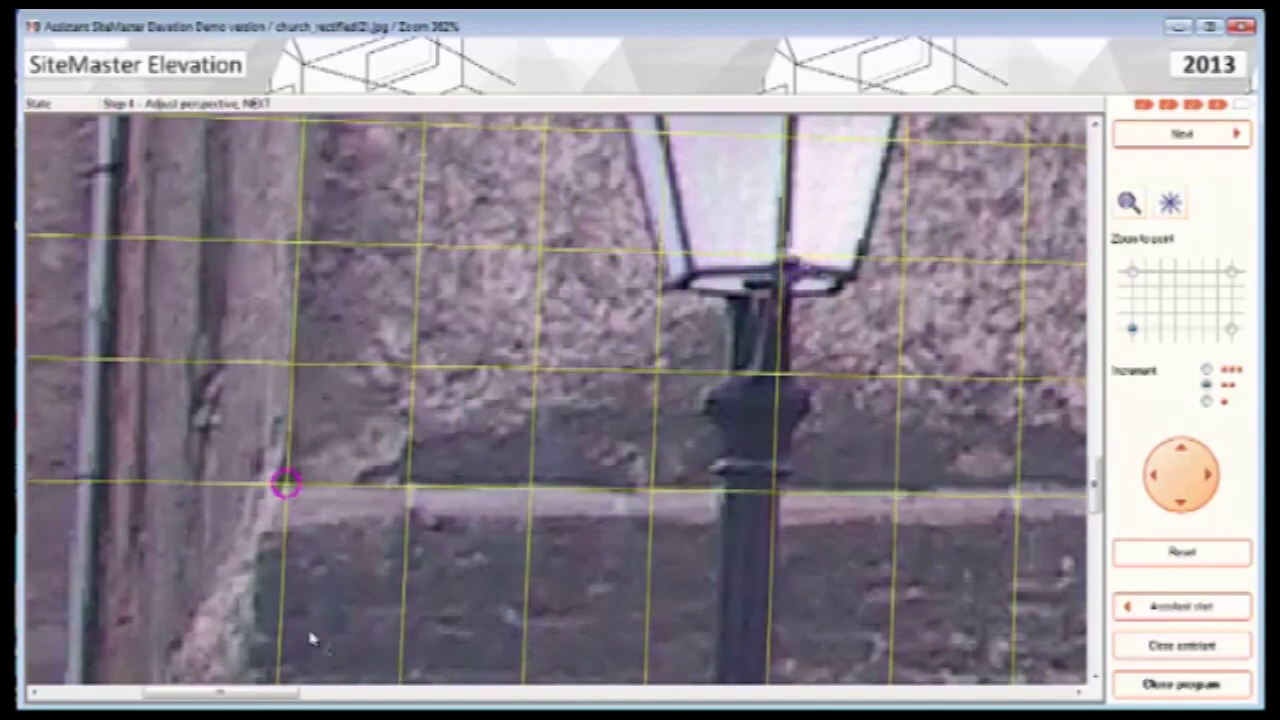
drag(277, 694, 600, 700)
click(541, 521)
mouse_move(541, 521)
mouse_down()
mouse_move(591, 517)
mouse_move(552, 519)
mouse_up()
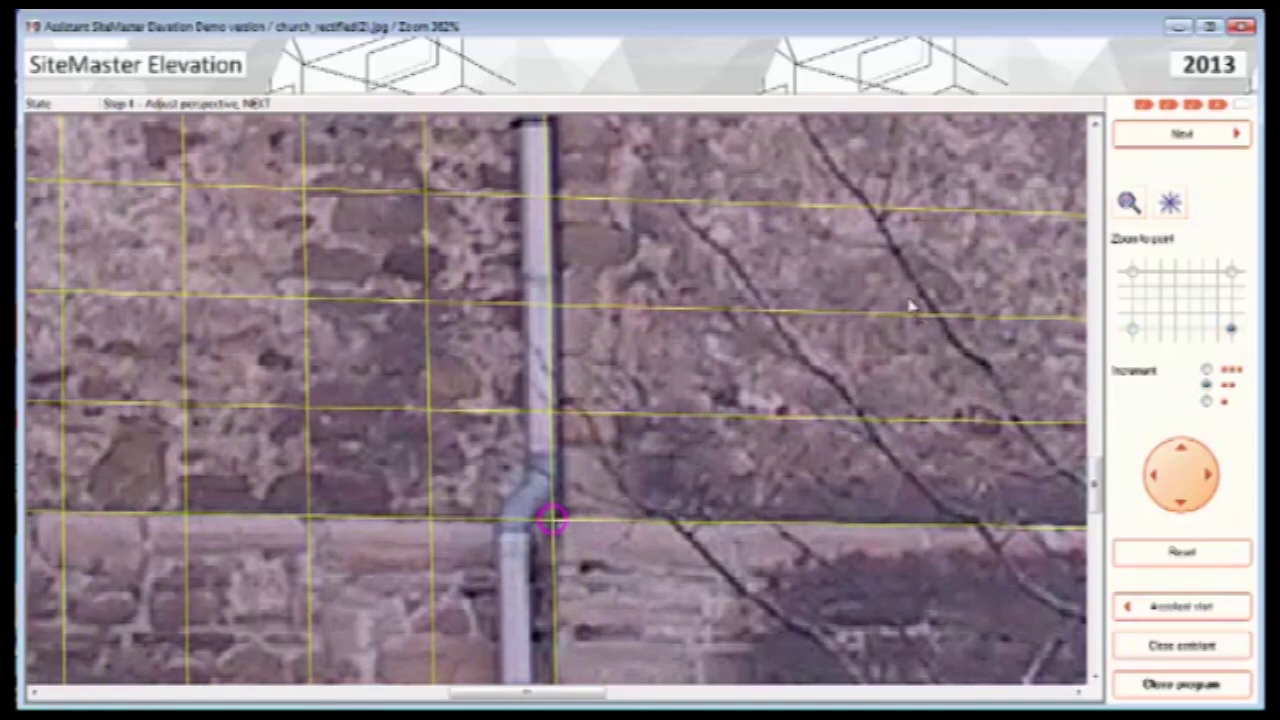
click(1183, 132)
click(1183, 137)
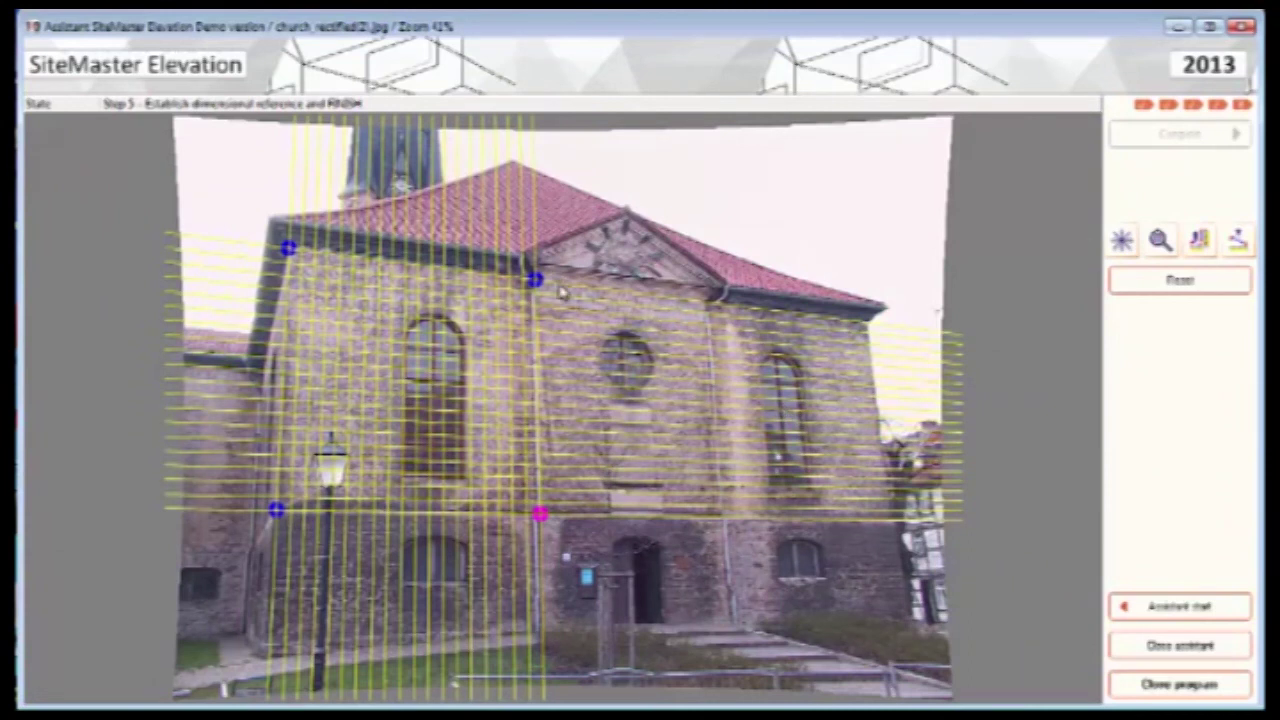
- Start the calibration and define the horizontal reference along the plinth ledge between the left section's two lower corners as 4890 mm
click(1242, 246)
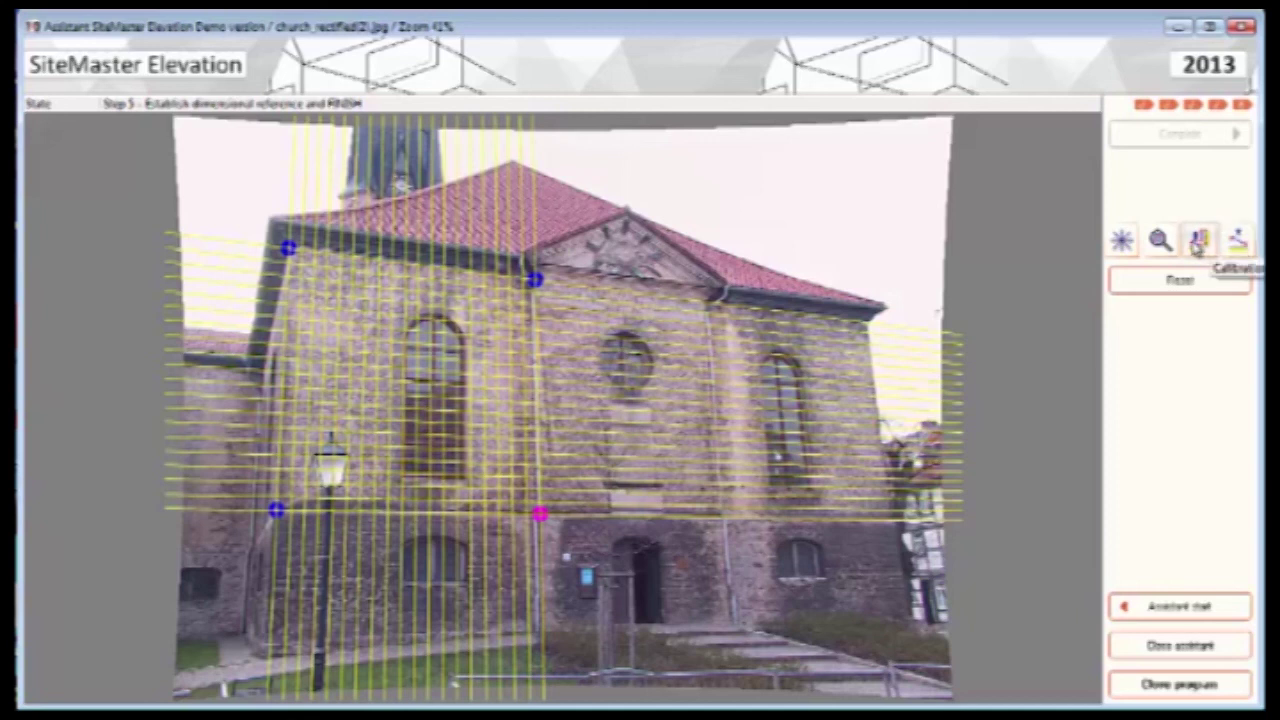
click(1204, 246)
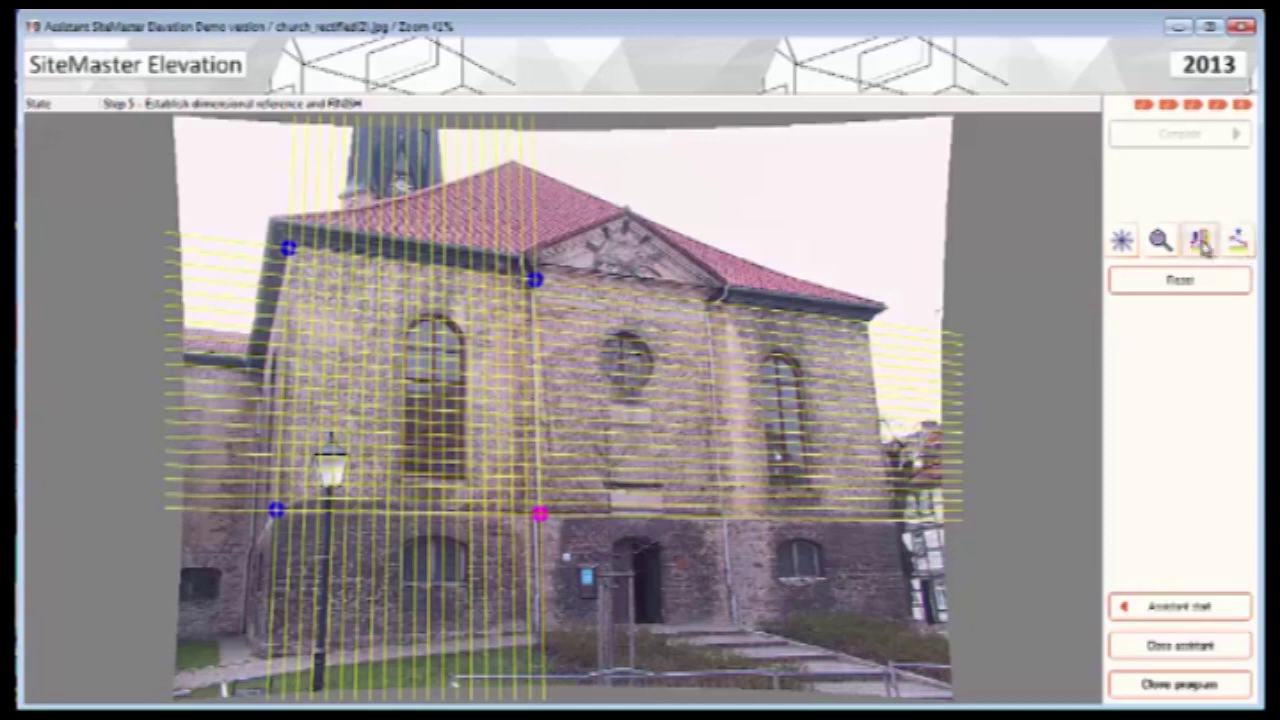
click(1204, 246)
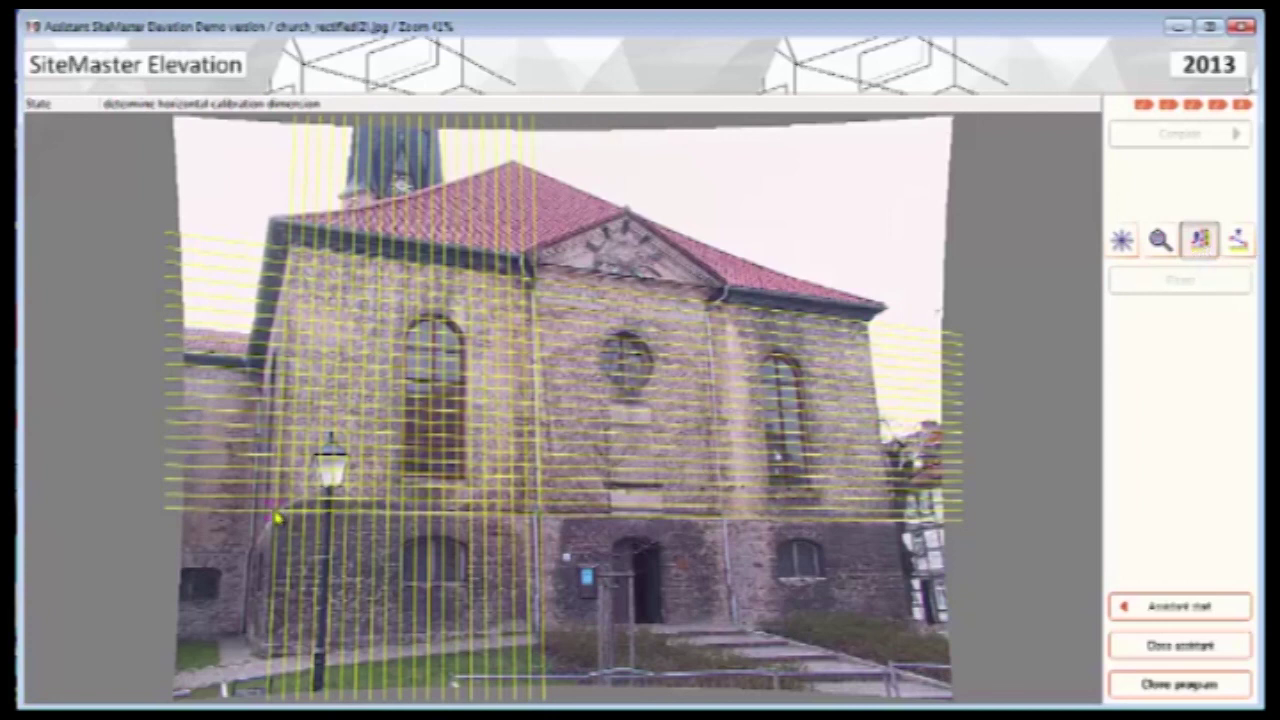
scroll(278, 517, up, 2)
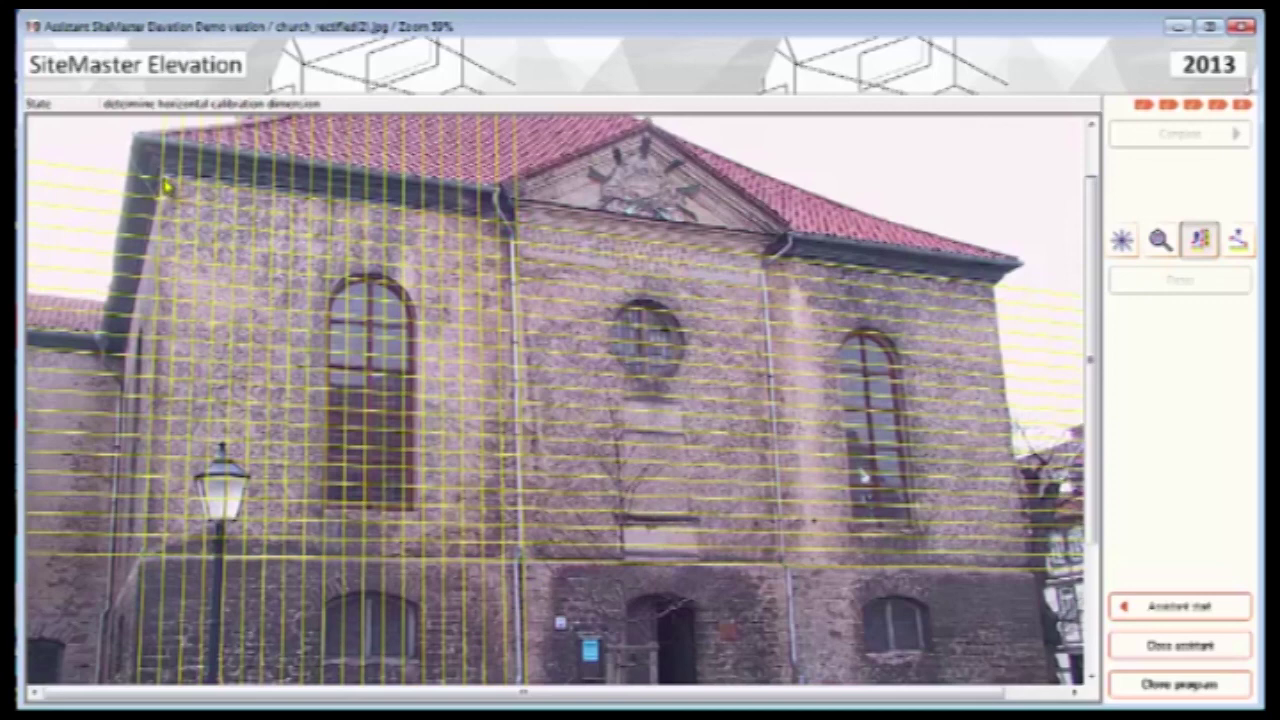
scroll(155, 565, up, 2)
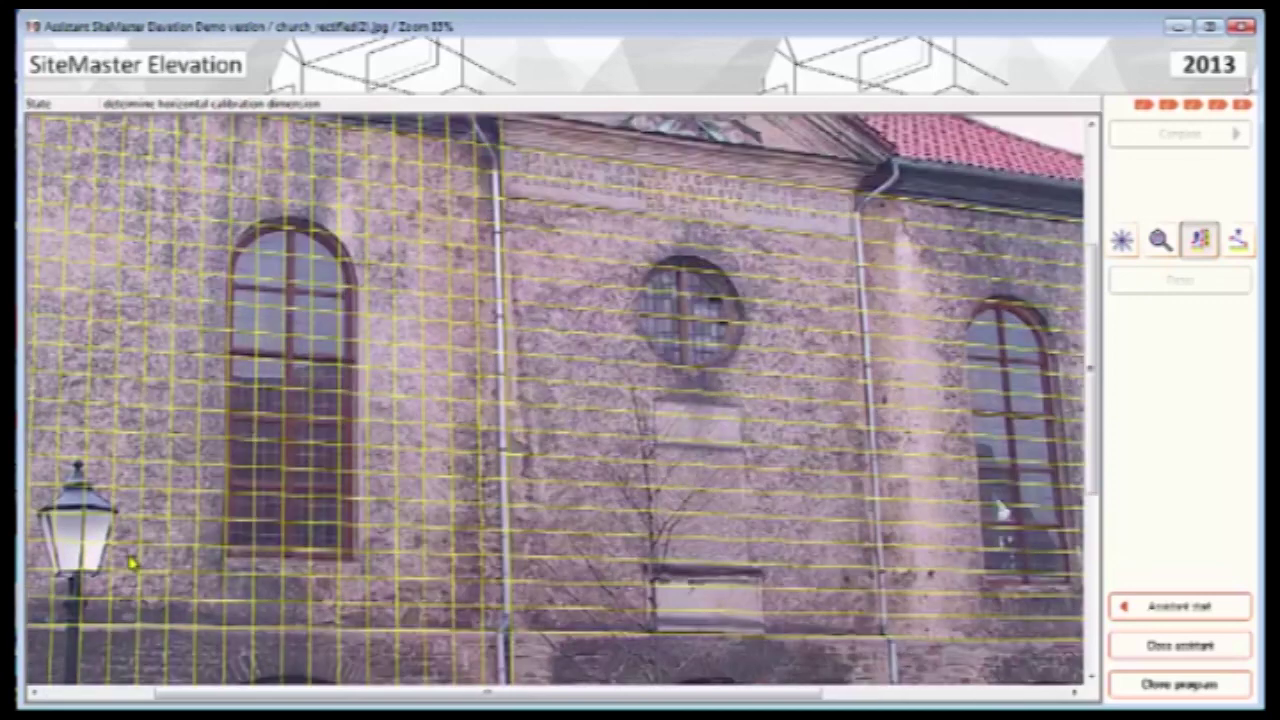
scroll(515, 658, up, 1)
drag(1103, 448, 1095, 510)
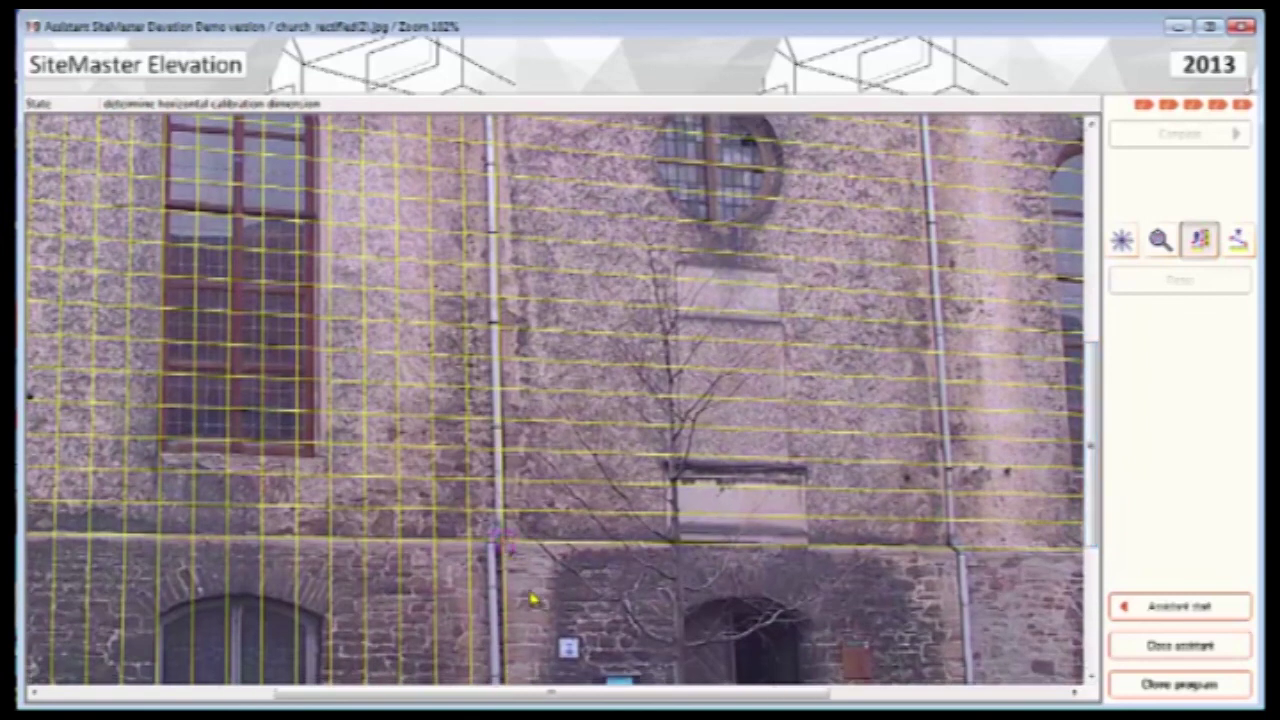
drag(618, 704, 493, 703)
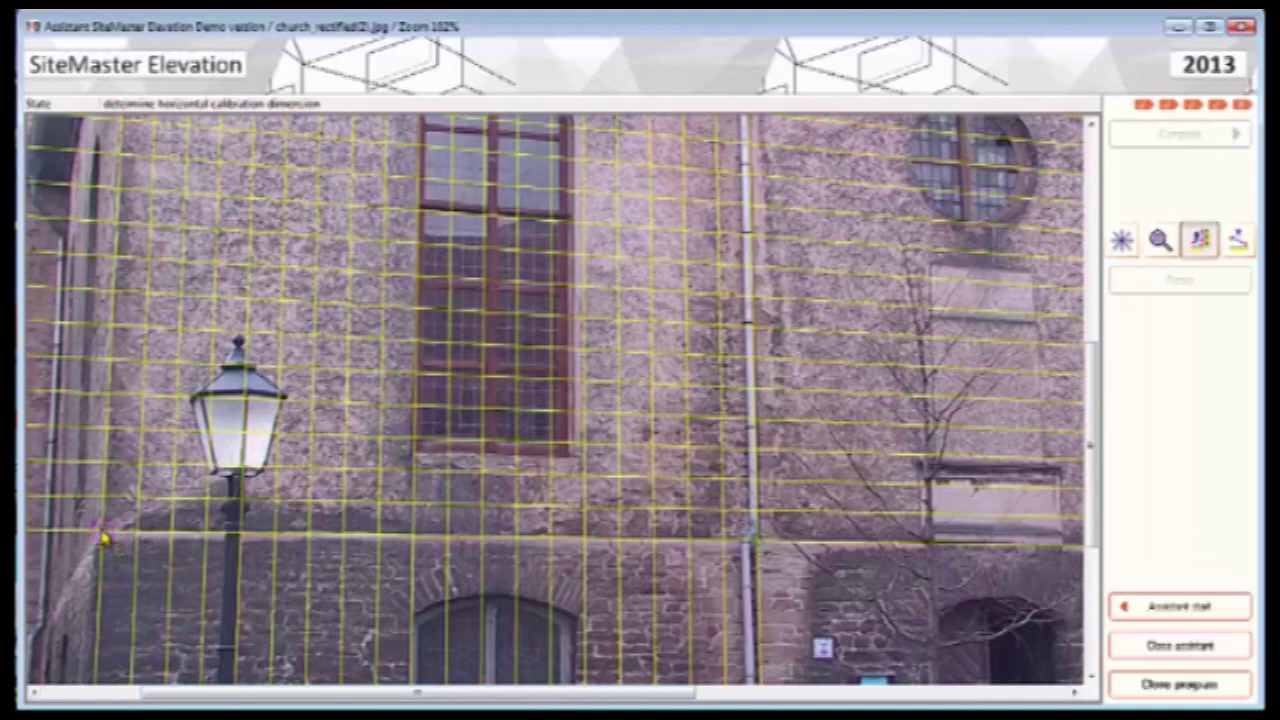
click(103, 532)
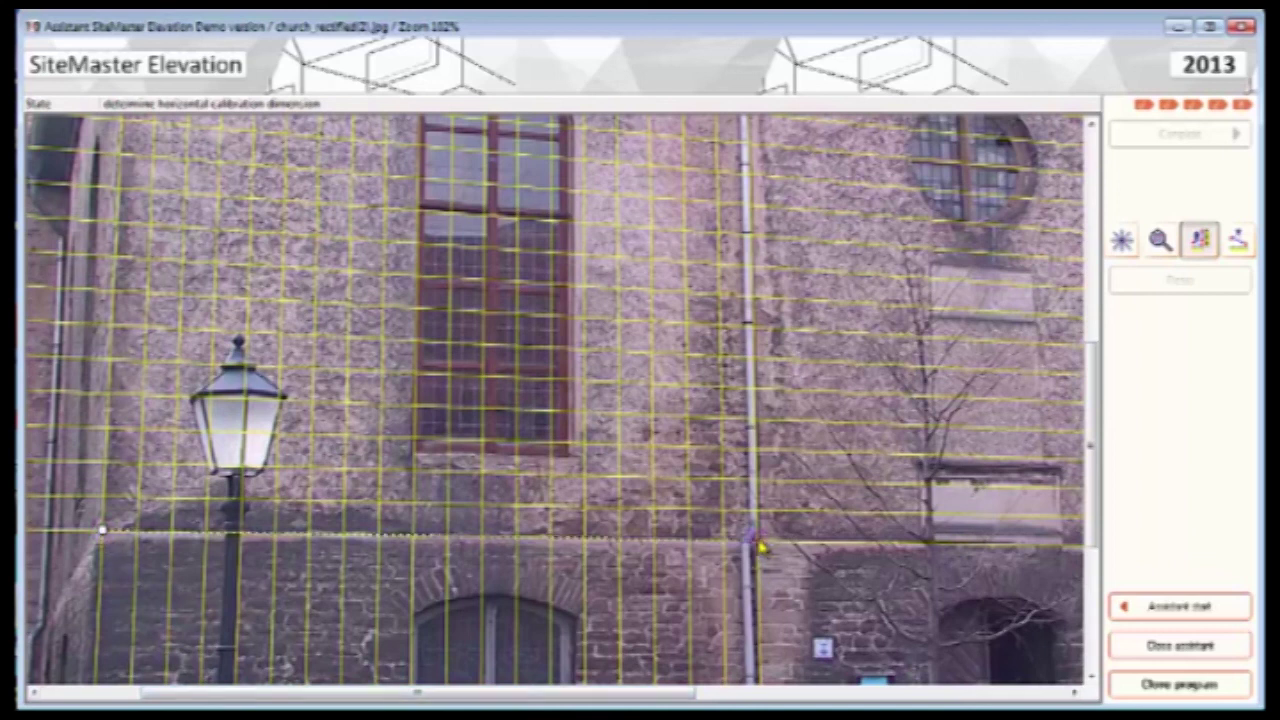
click(759, 544)
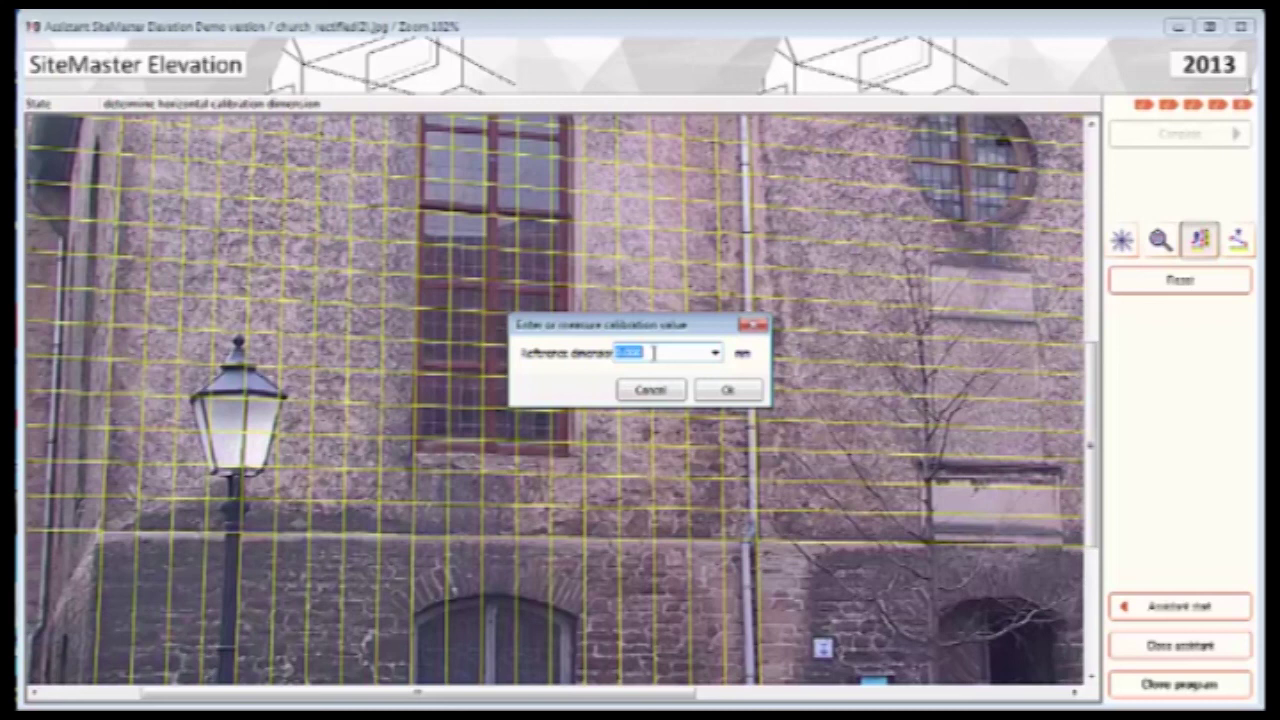
text(4890)
click(727, 391)
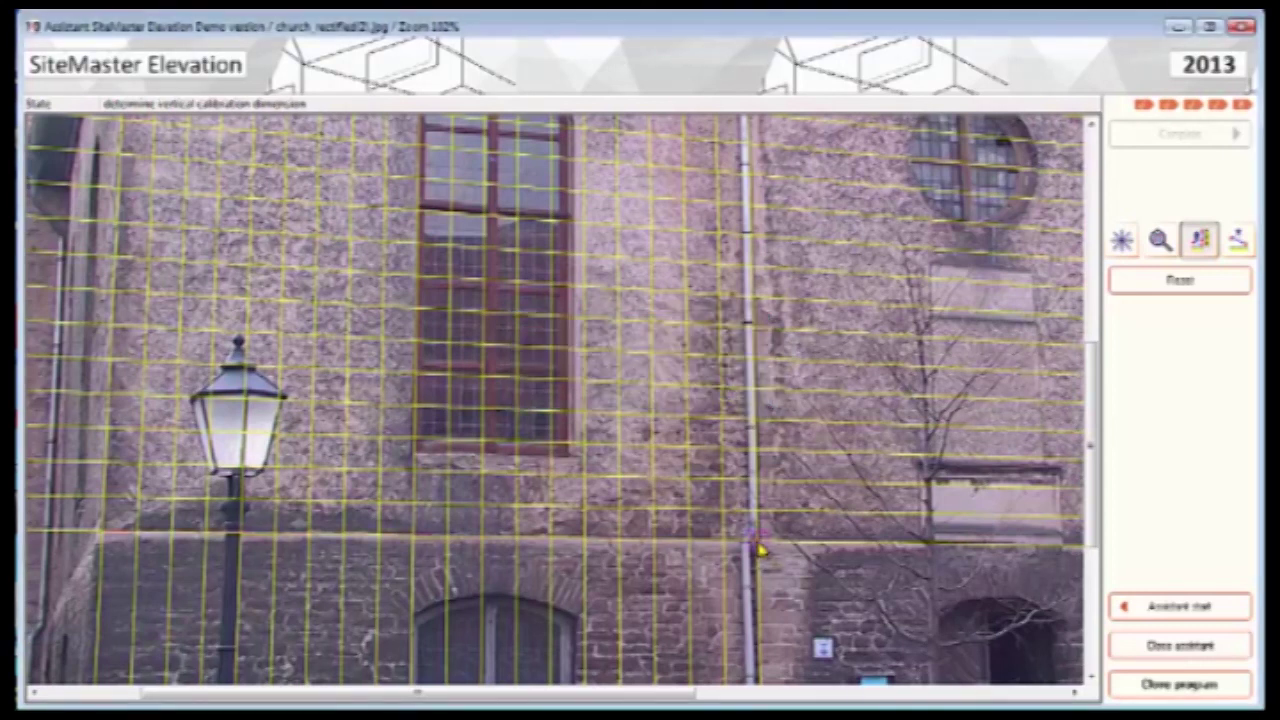
- Define the vertical reference beside the downpipe, from the plinth ledge up to the eaves corner, as 1180 mm and complete the rectification
drag(1097, 468, 1095, 362)
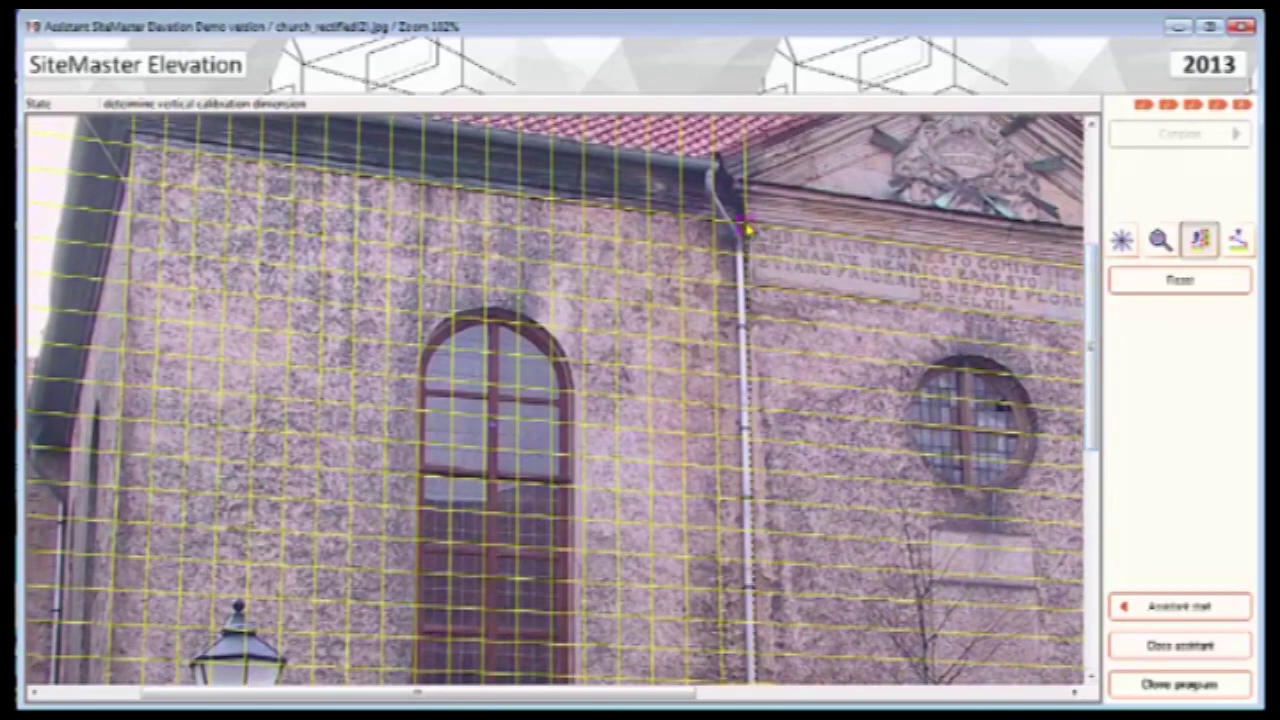
click(745, 230)
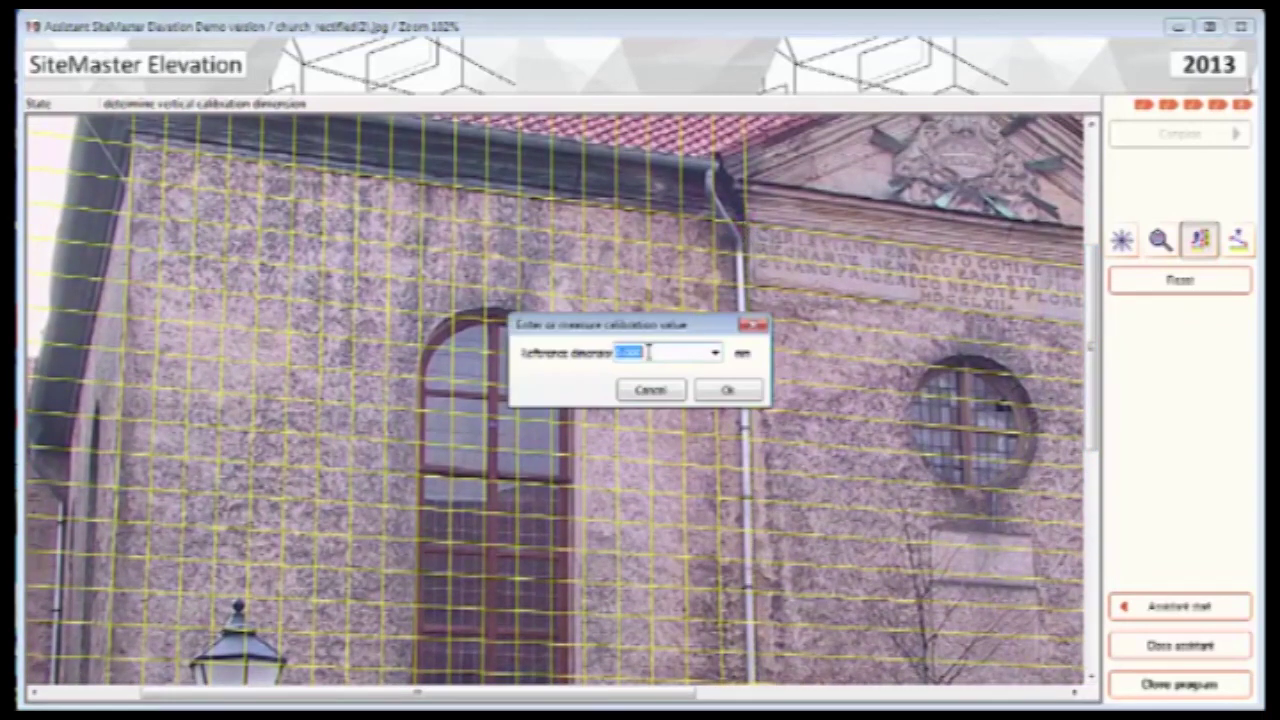
text(1180)
click(727, 390)
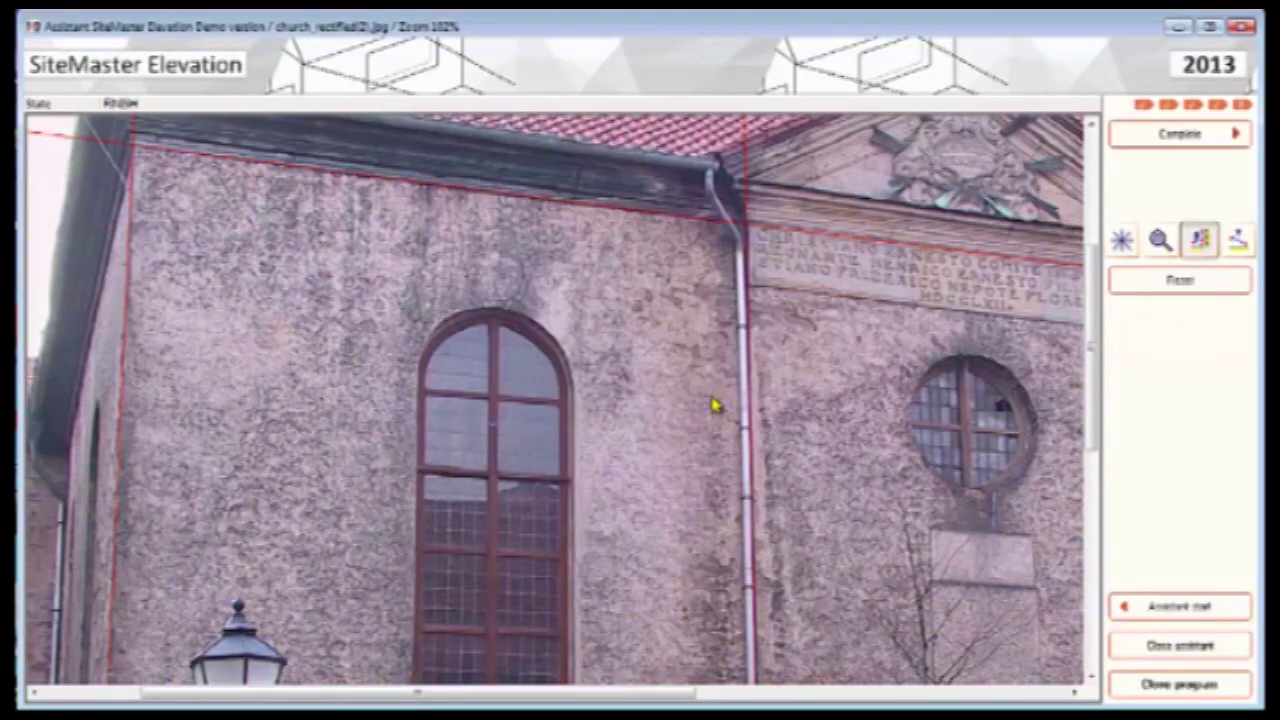
scroll(715, 405, down, 3)
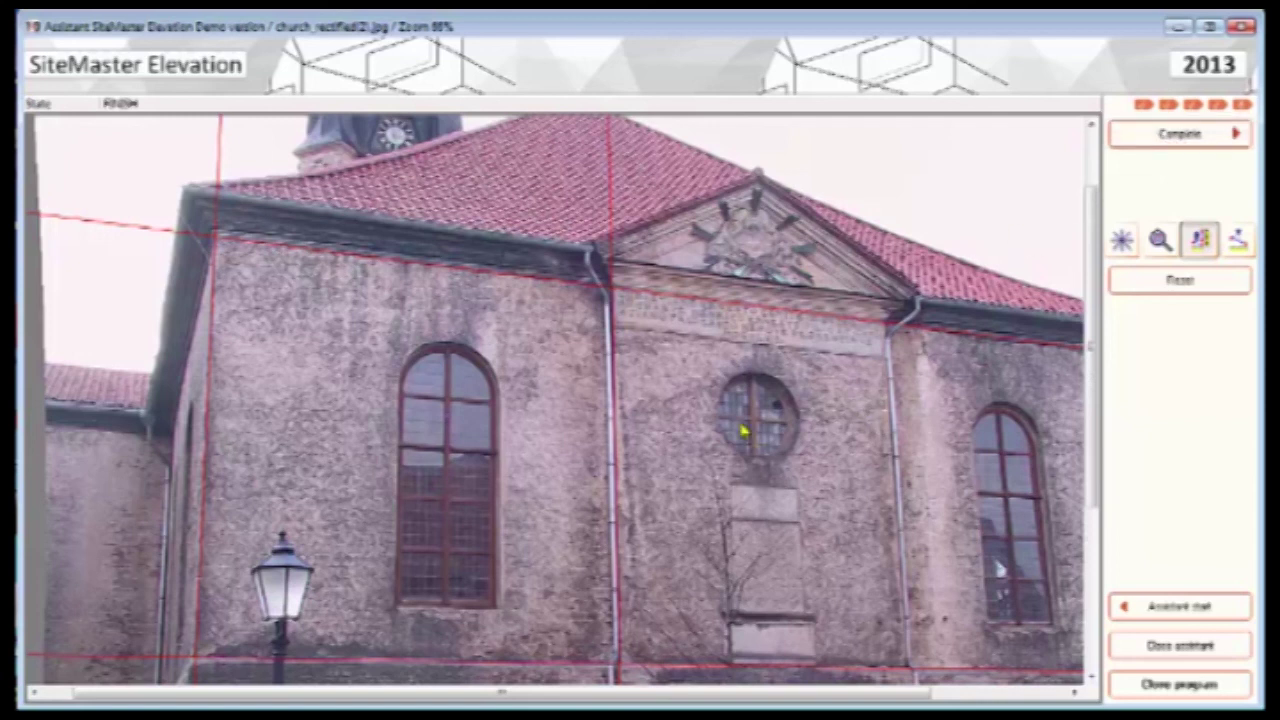
click(1180, 134)
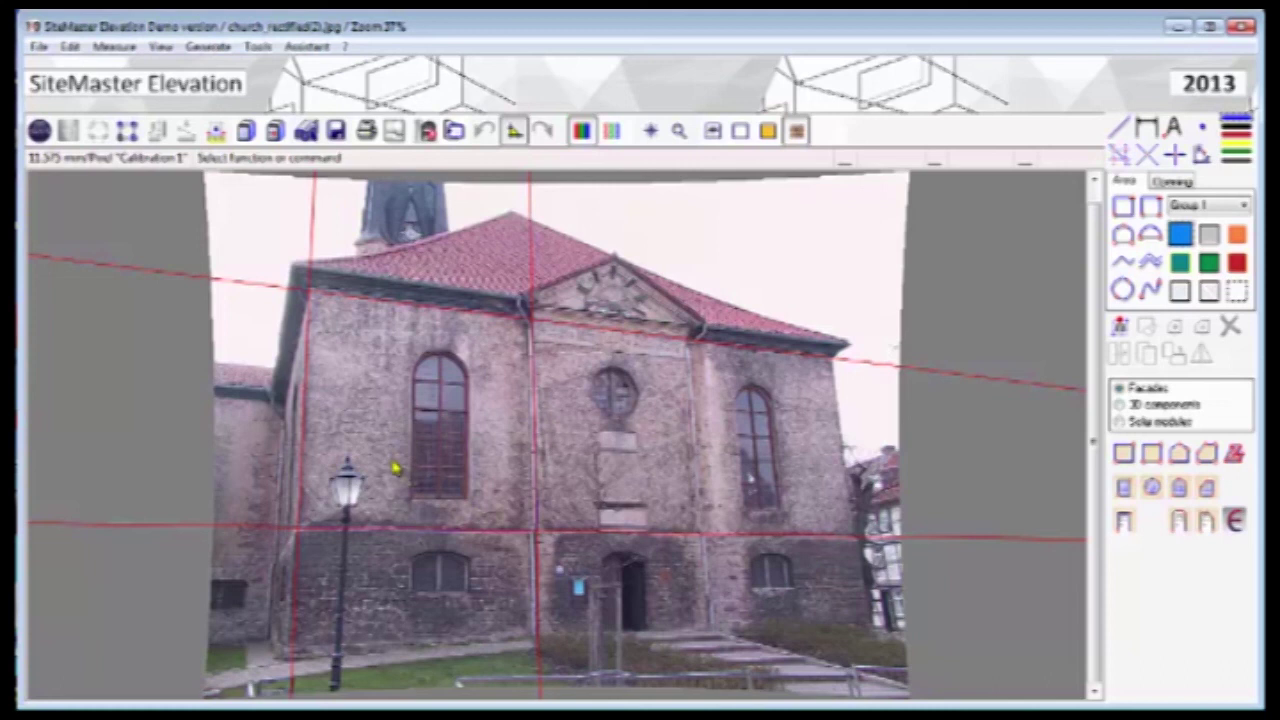
- Draw a two-point rectangle area of about 702 by 815 mm over the bottom right pane of the tall left window
scroll(396, 509, up, 3)
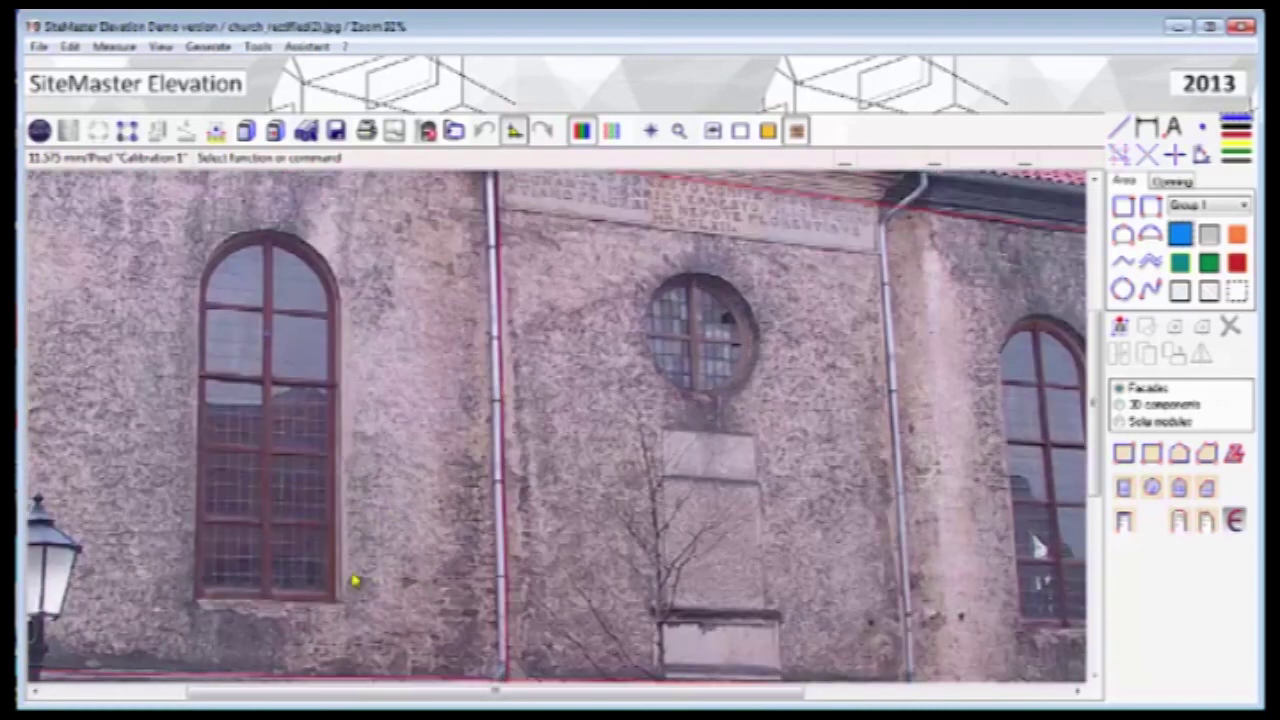
drag(475, 697, 386, 694)
scroll(329, 629, up, 3)
scroll(329, 629, up, 1)
drag(1094, 432, 1097, 505)
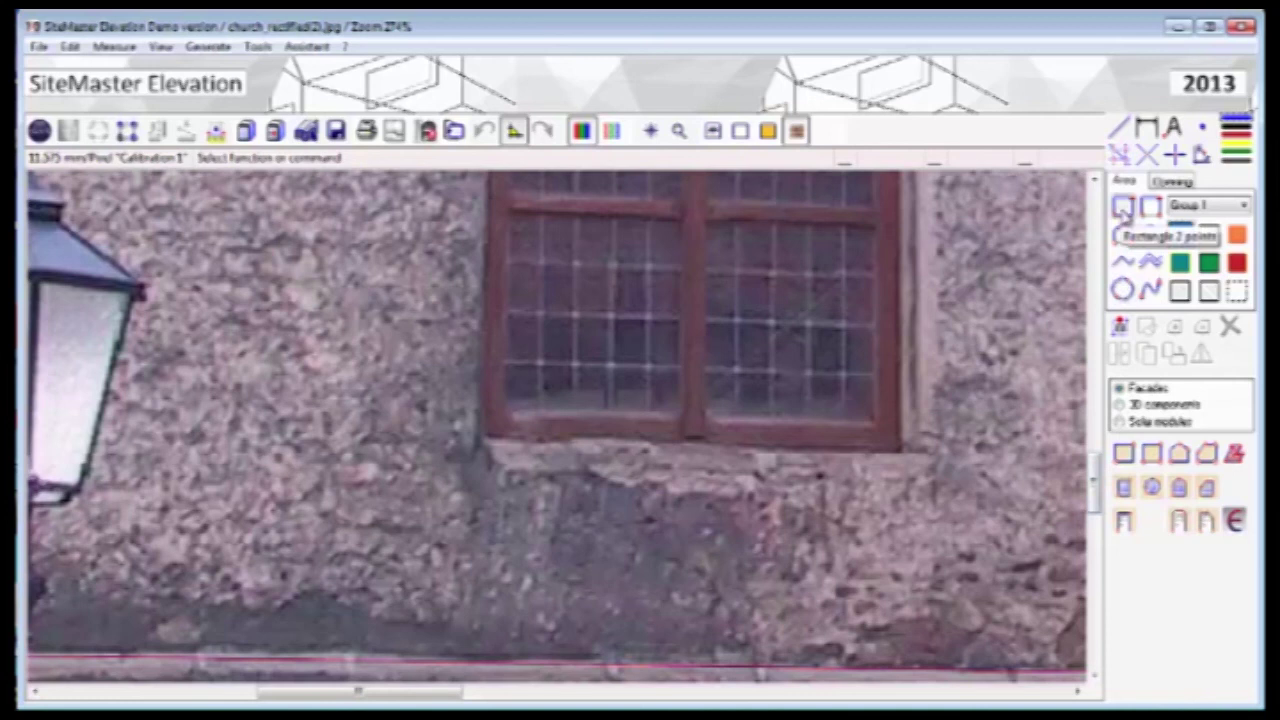
click(1122, 206)
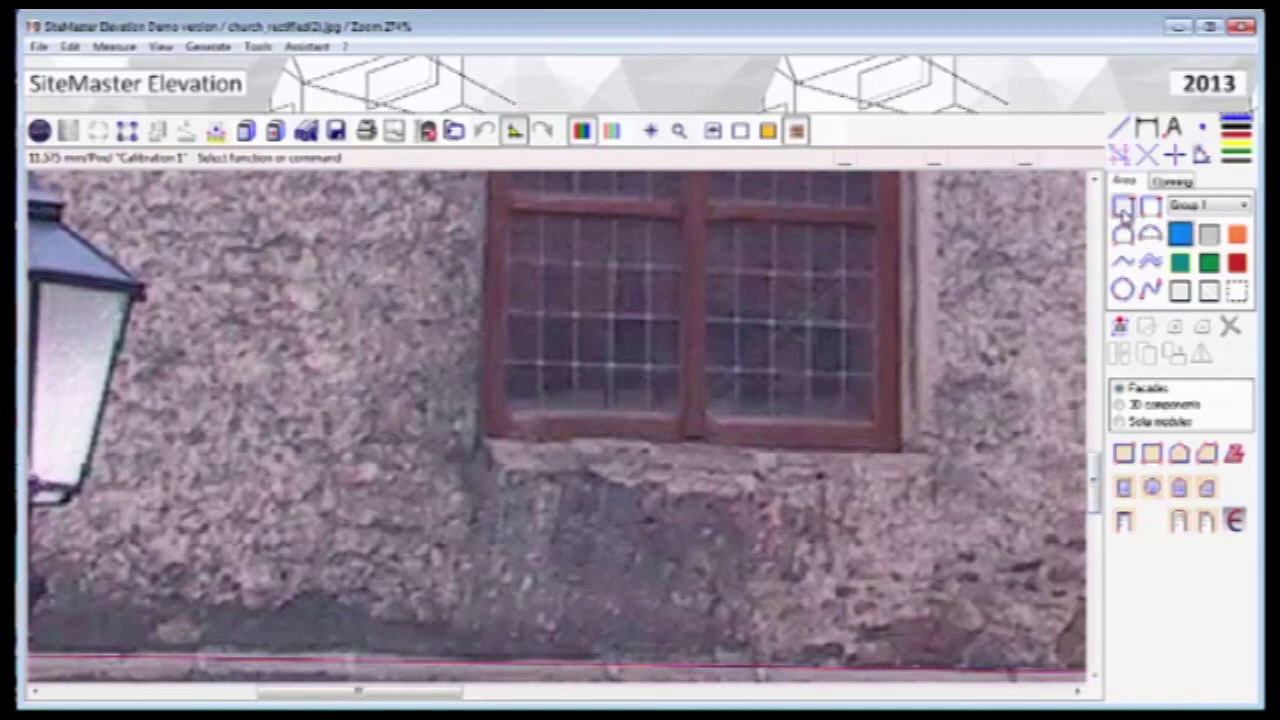
click(707, 229)
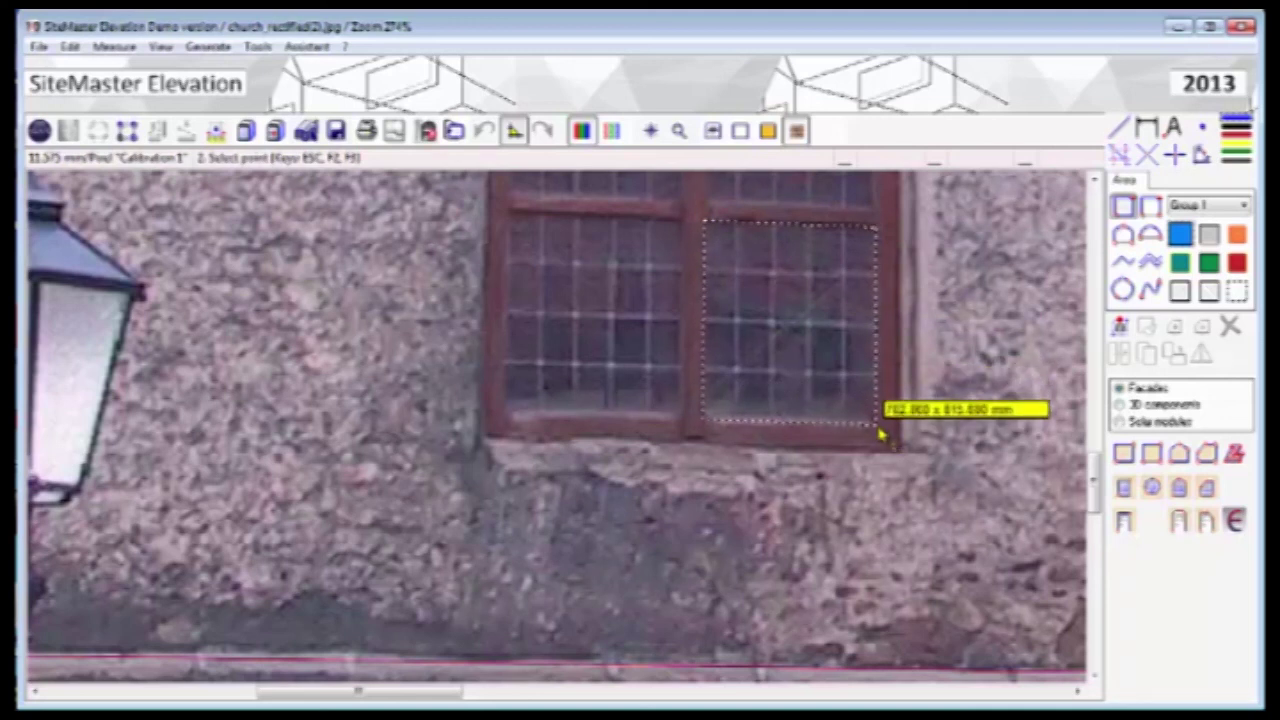
click(881, 431)
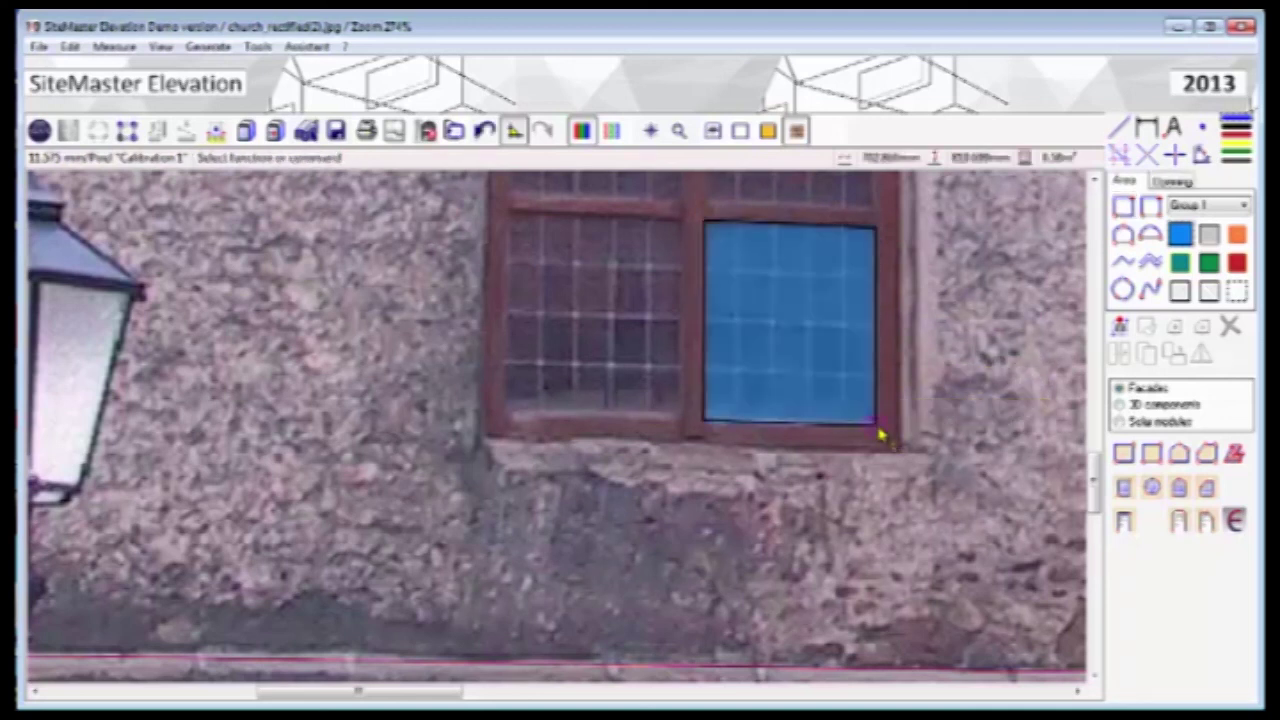
- Draw a two-point rectangle area of about 698 by 820 mm over the bottom left pane of the same window
click(1122, 205)
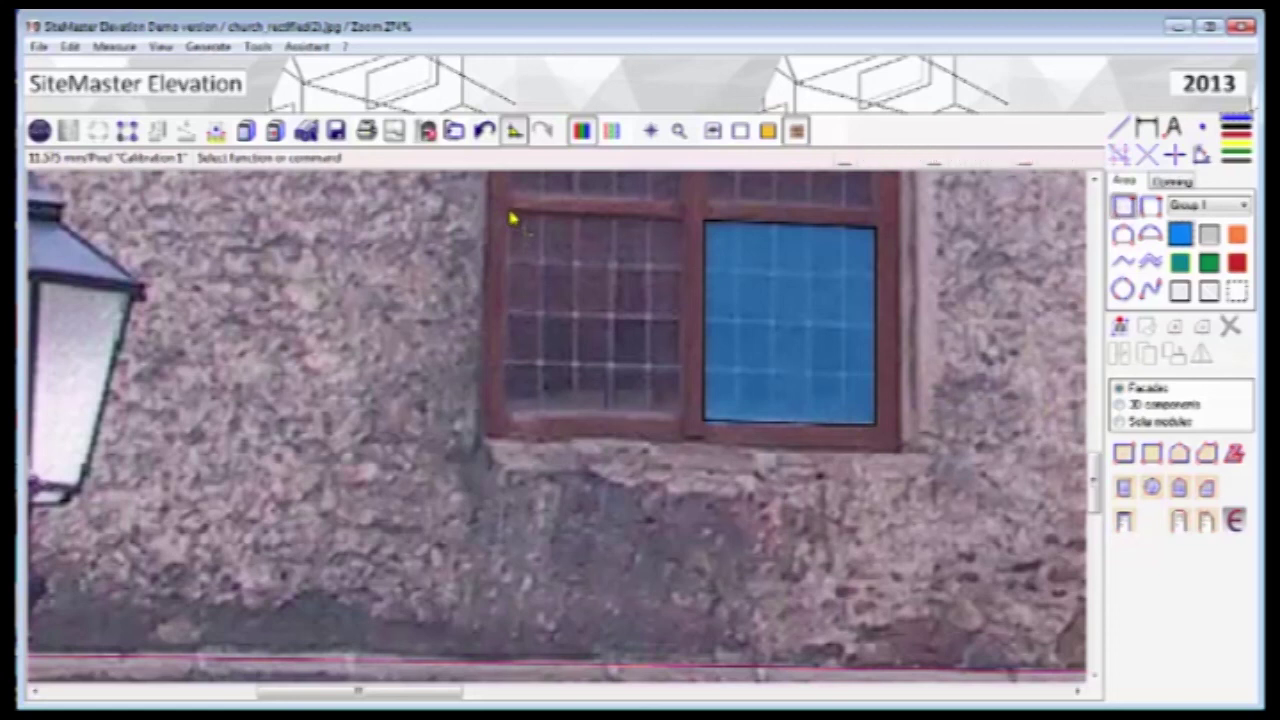
click(507, 214)
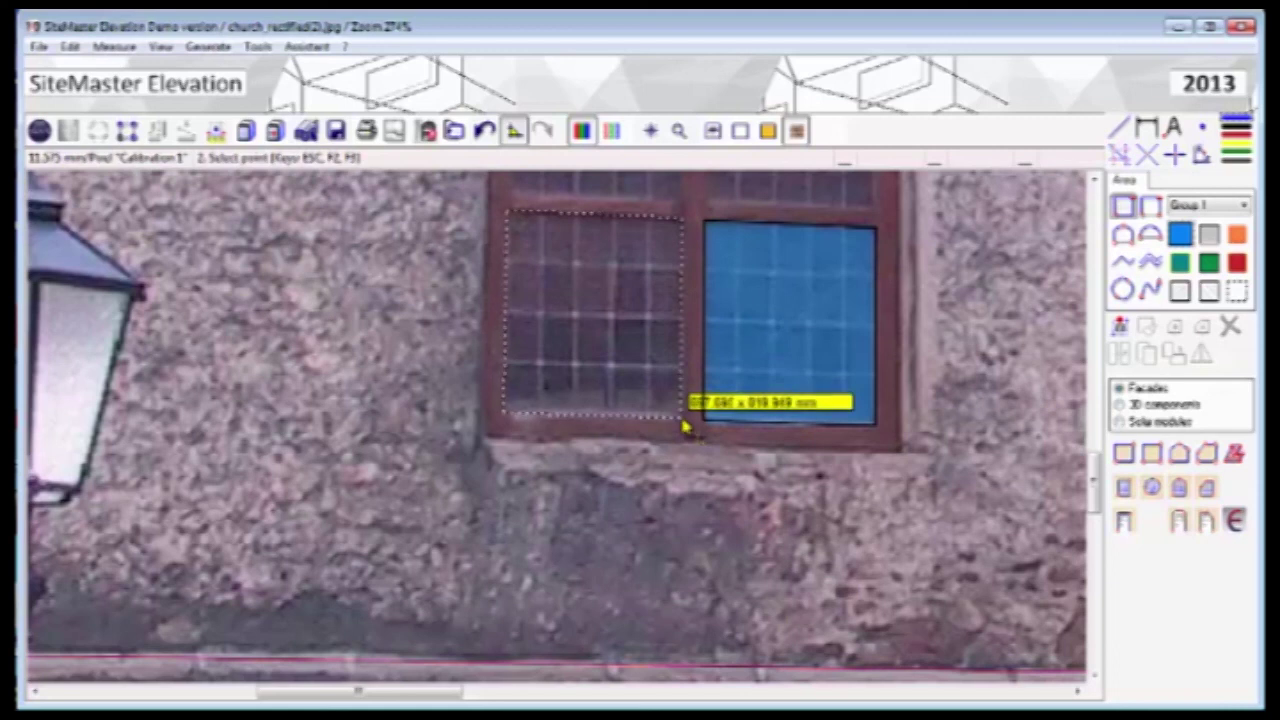
click(684, 425)
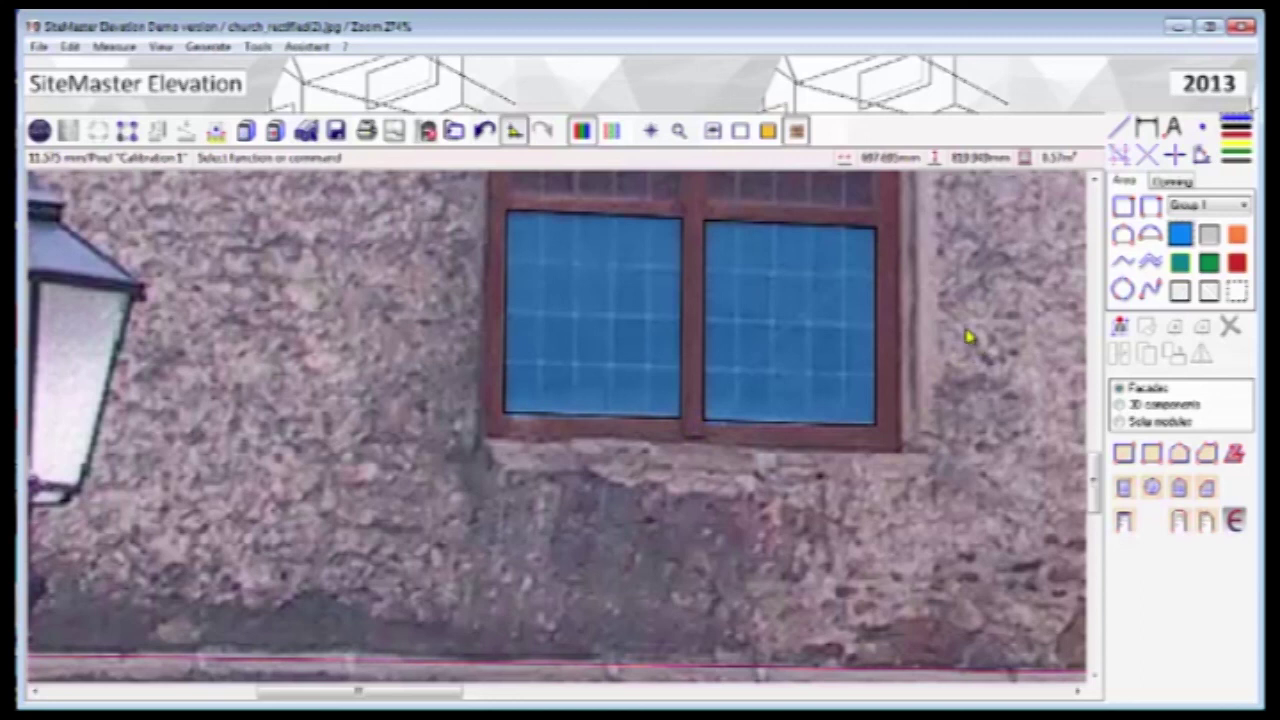
- Draw a multi-point polygon area with a perimeter of about 3045 mm around the bottom right pane of the tall left window
click(1152, 263)
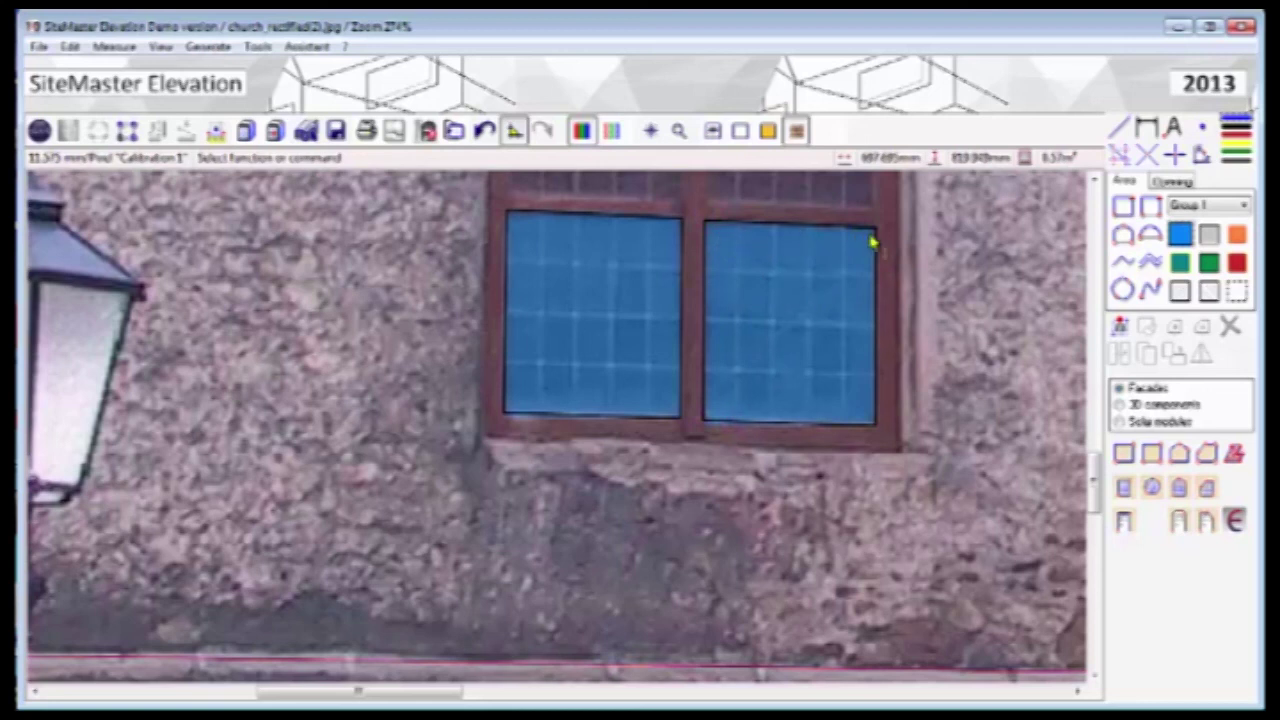
click(1151, 263)
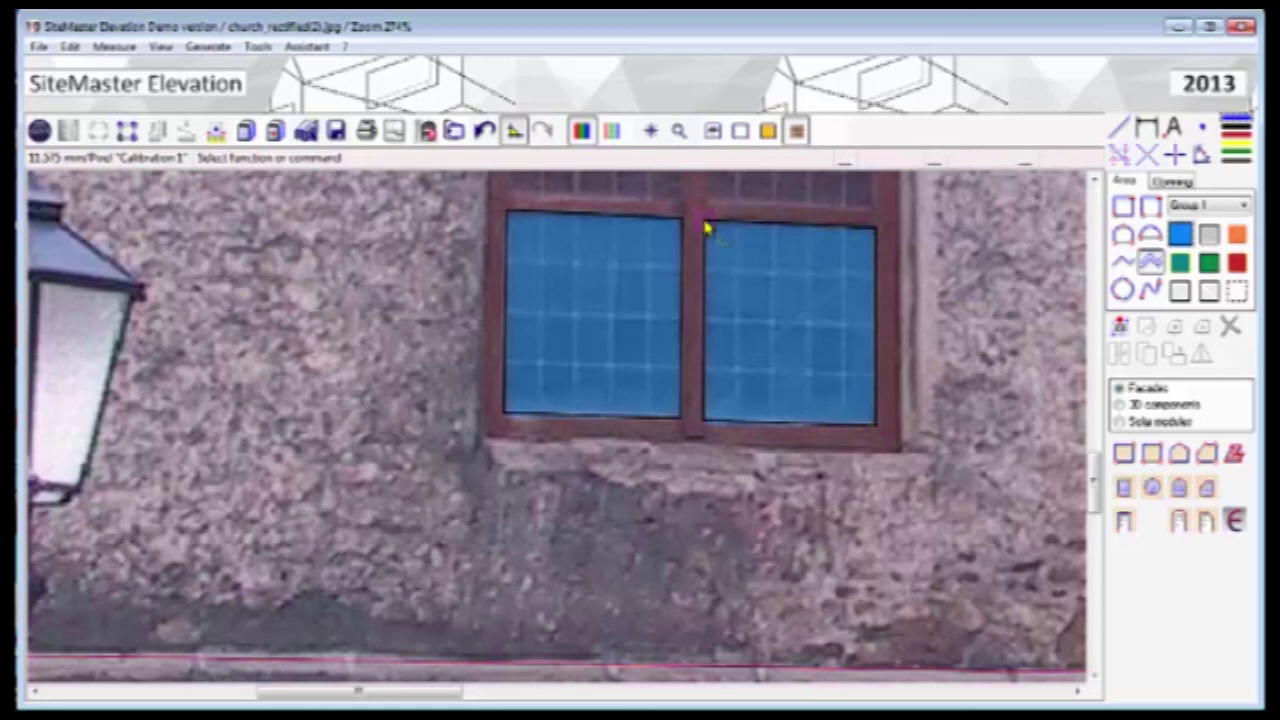
click(704, 221)
click(876, 227)
click(876, 426)
click(704, 421)
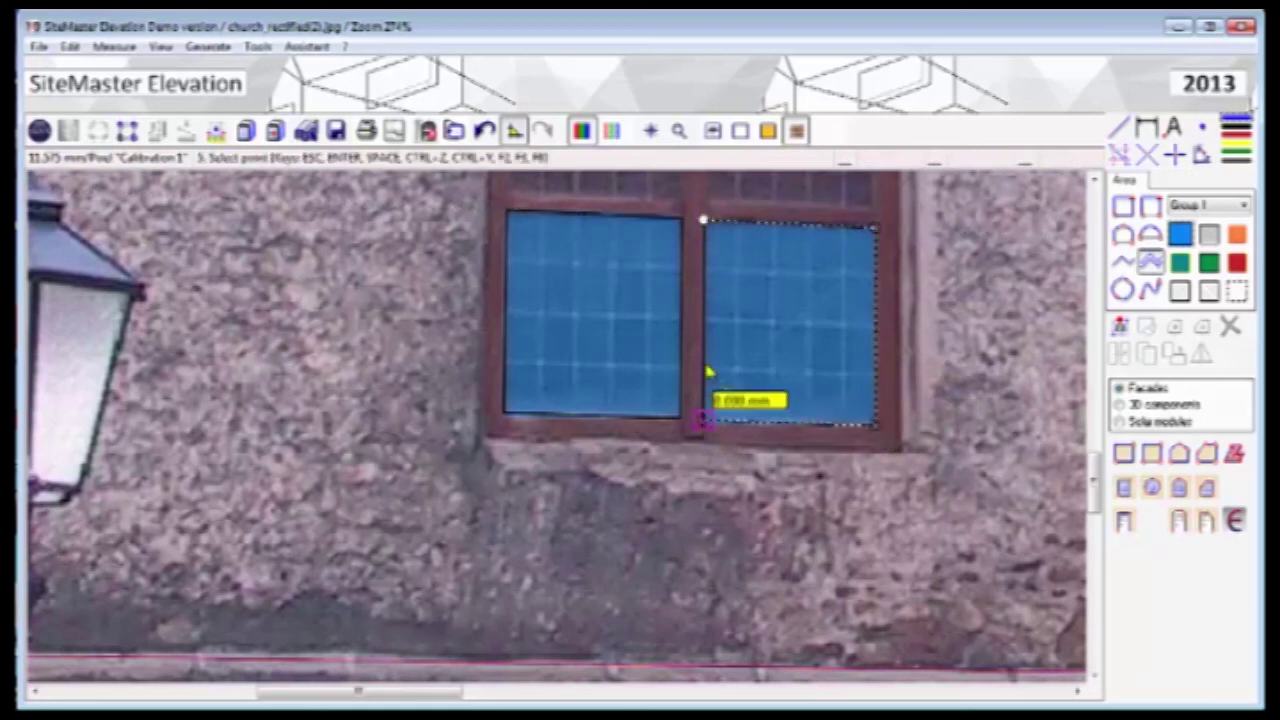
click(708, 223)
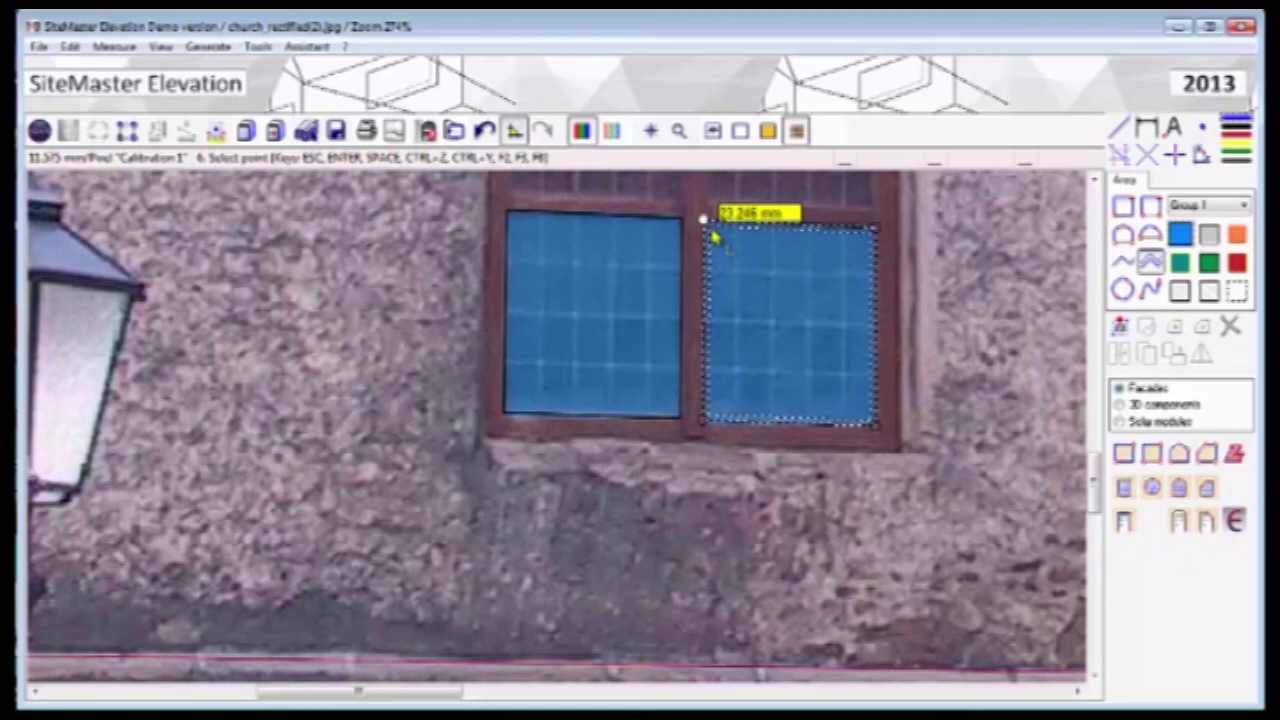
click(712, 233)
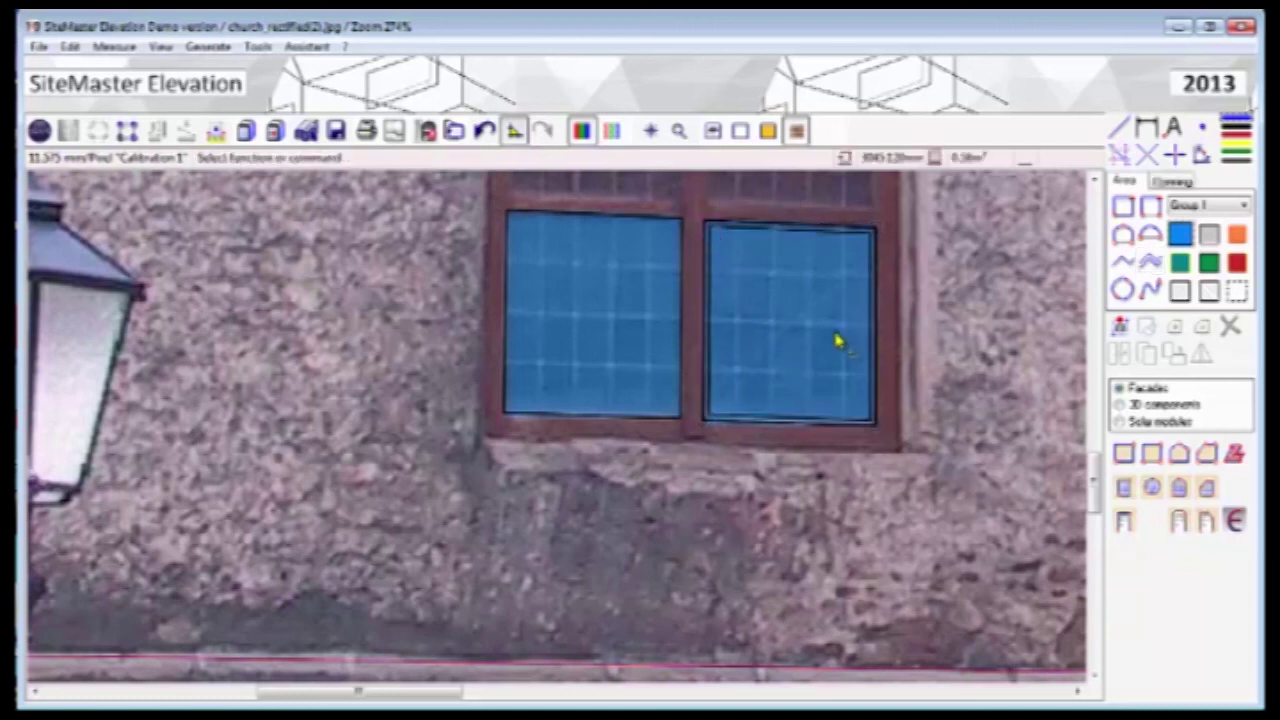
- Draw an arc area about 1738 mm wide over the tall left window's rounded head, from one springing point to the other through the crown
scroll(858, 356, down, 5)
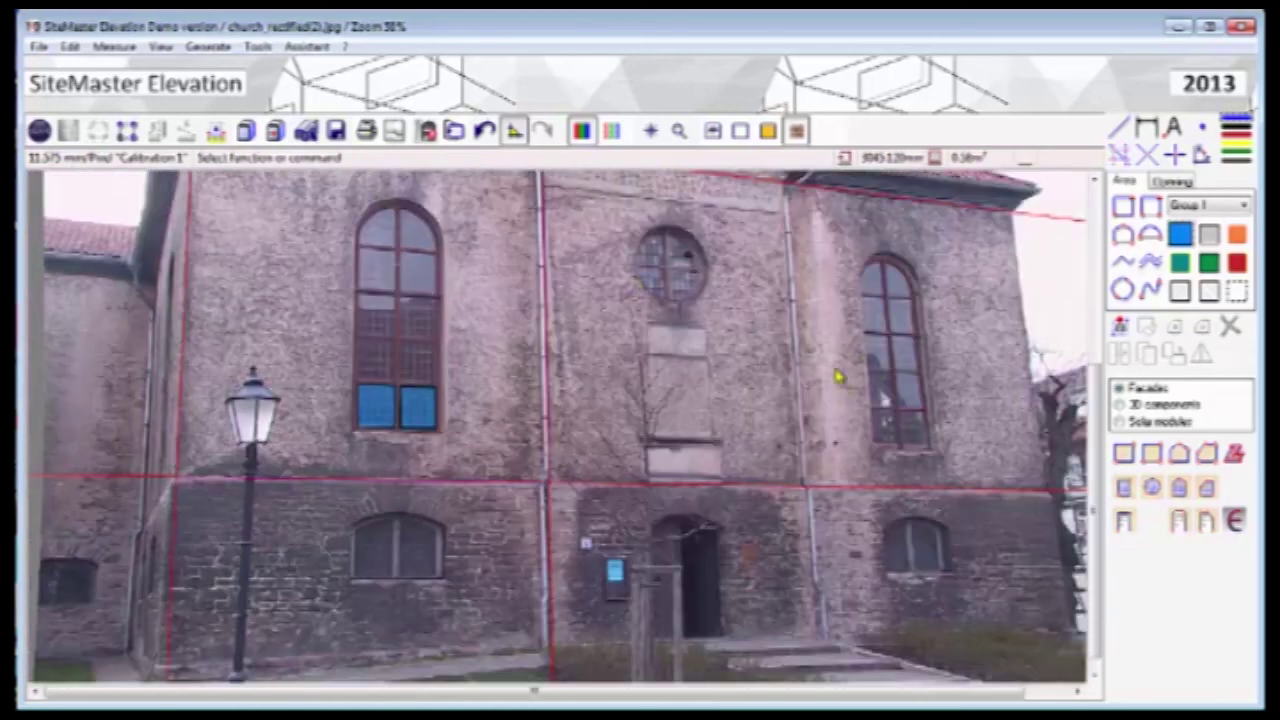
scroll(1090, 430, up, 2)
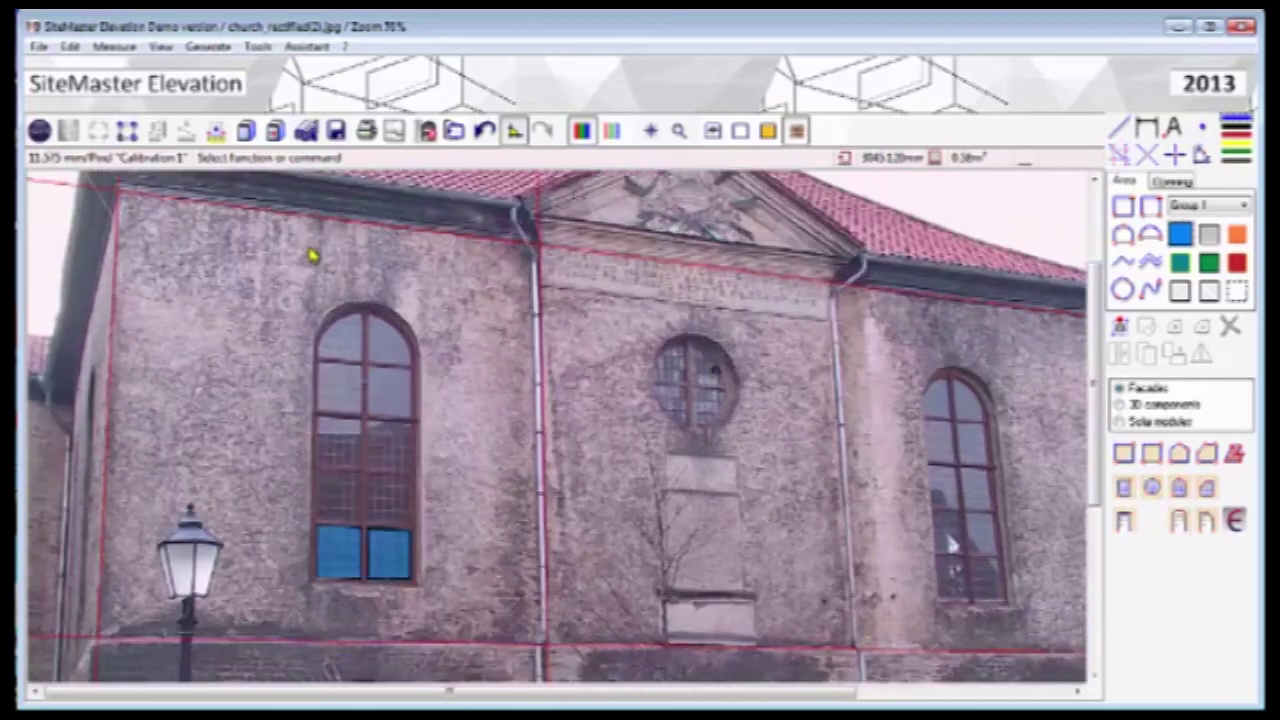
scroll(312, 256, up, 3)
drag(1090, 420, 1097, 372)
drag(691, 694, 609, 694)
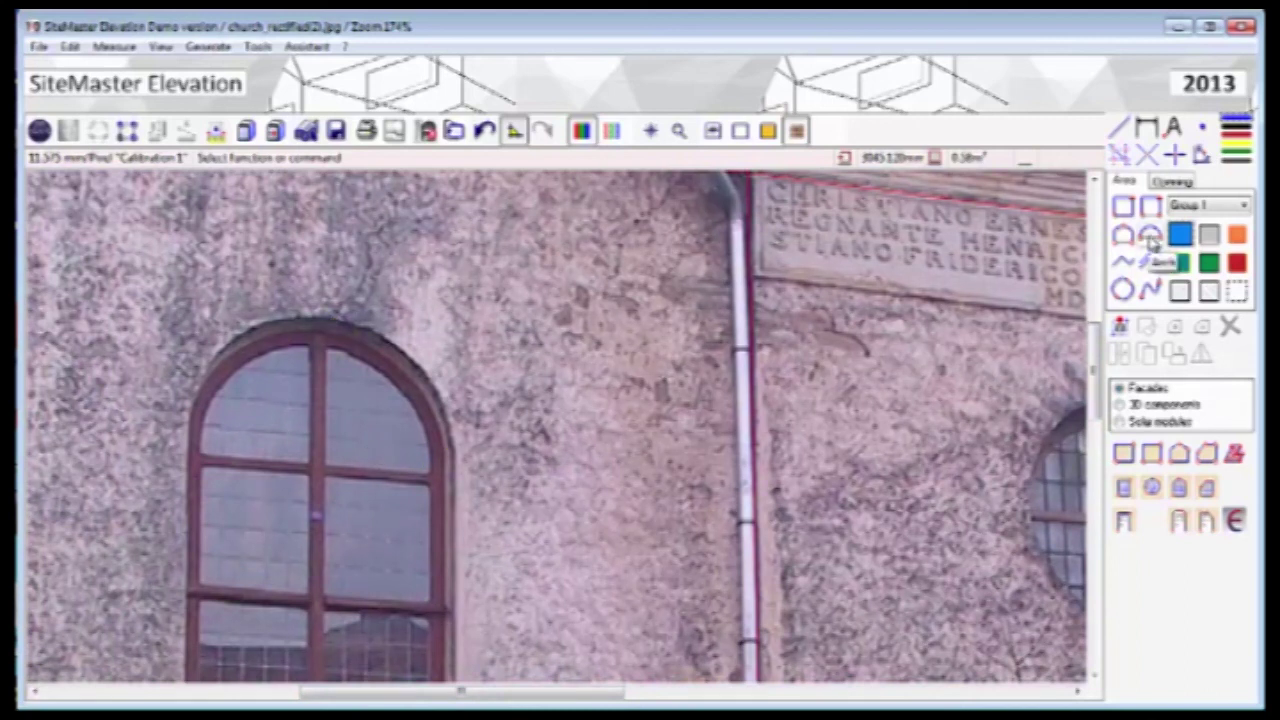
click(1150, 237)
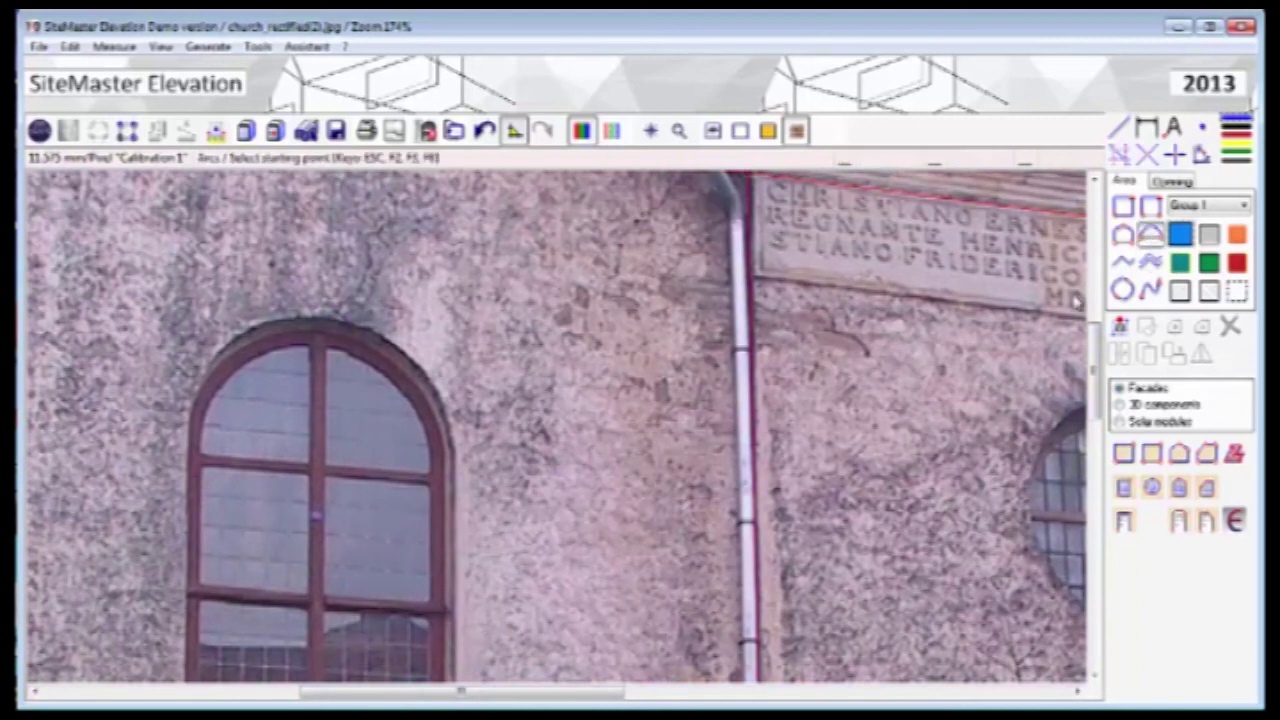
click(192, 428)
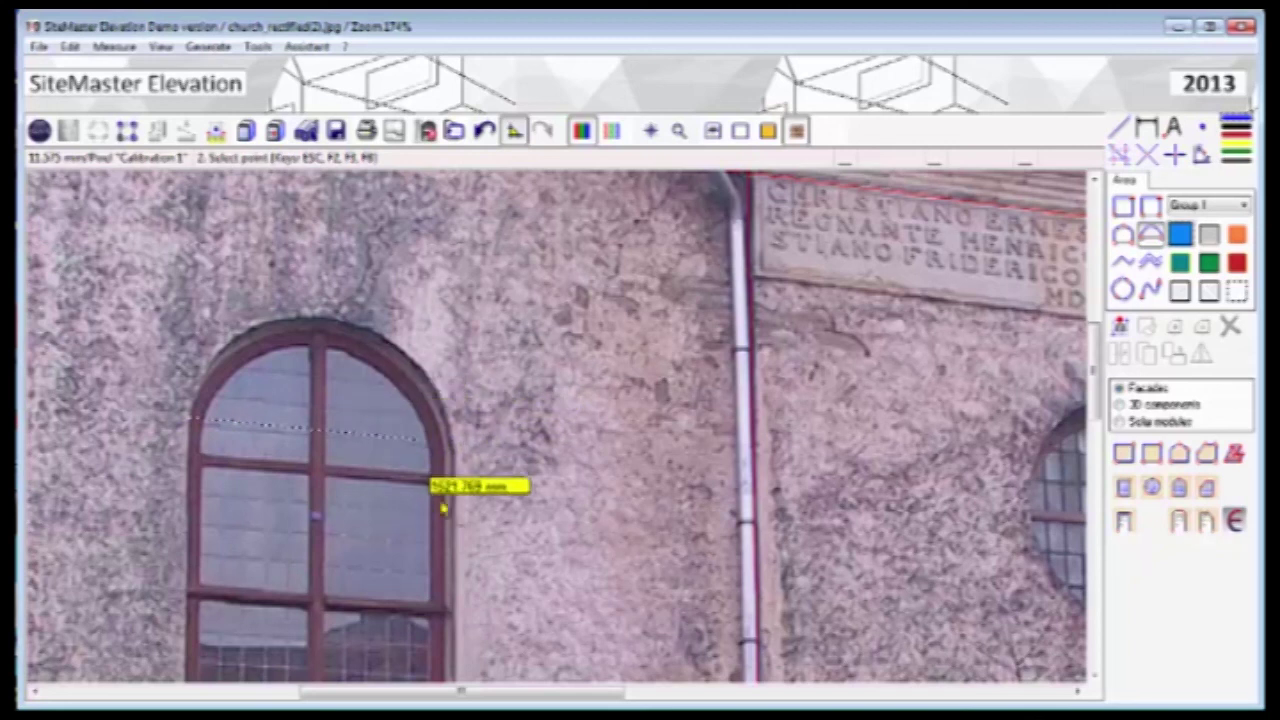
click(515, 133)
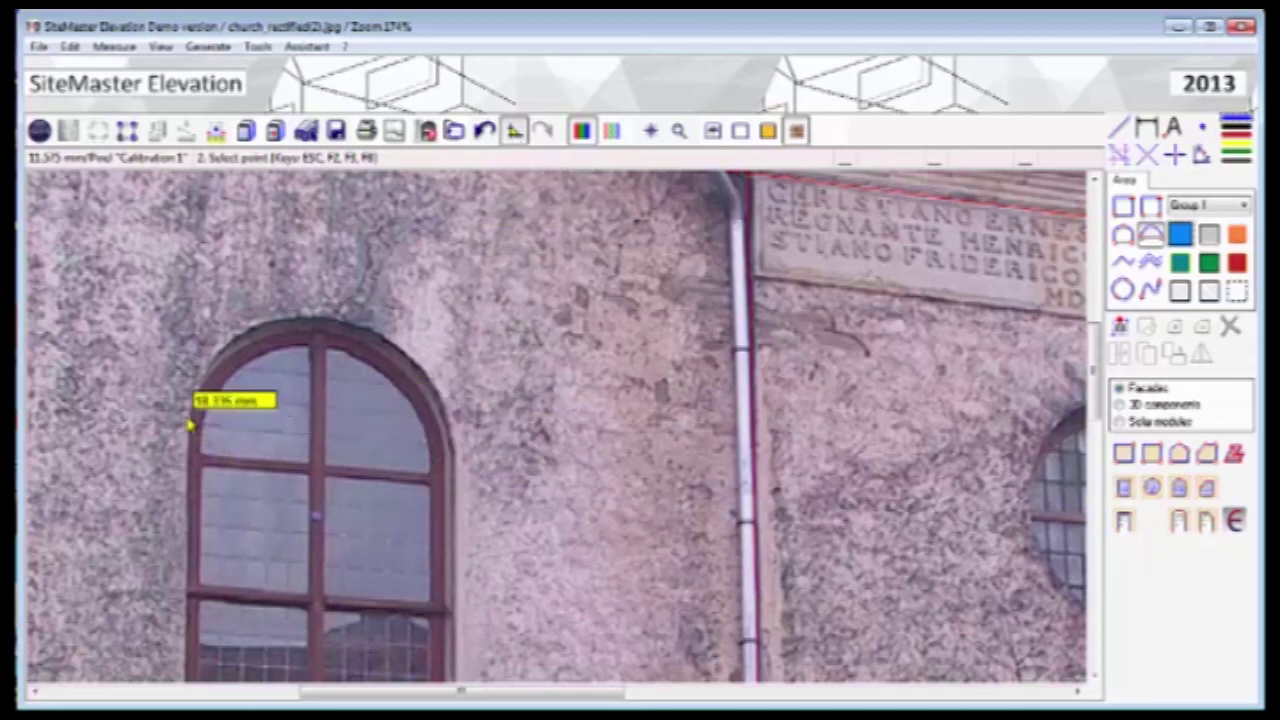
click(448, 446)
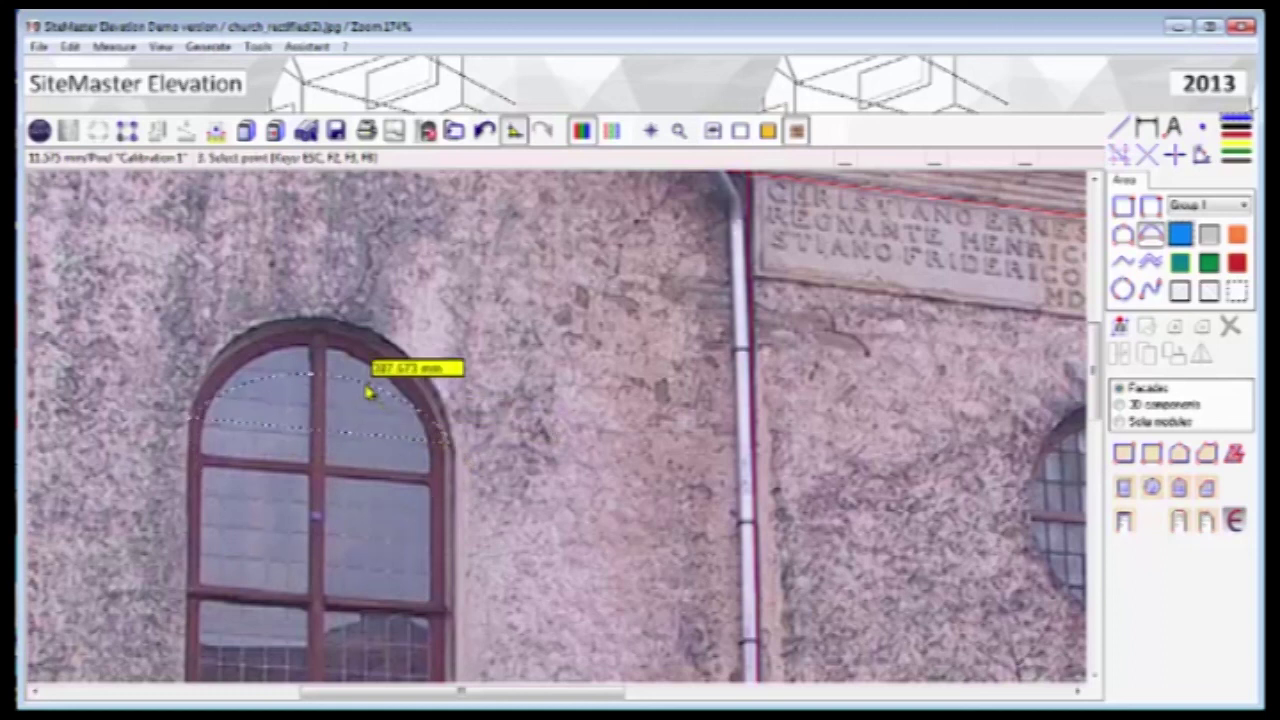
click(322, 326)
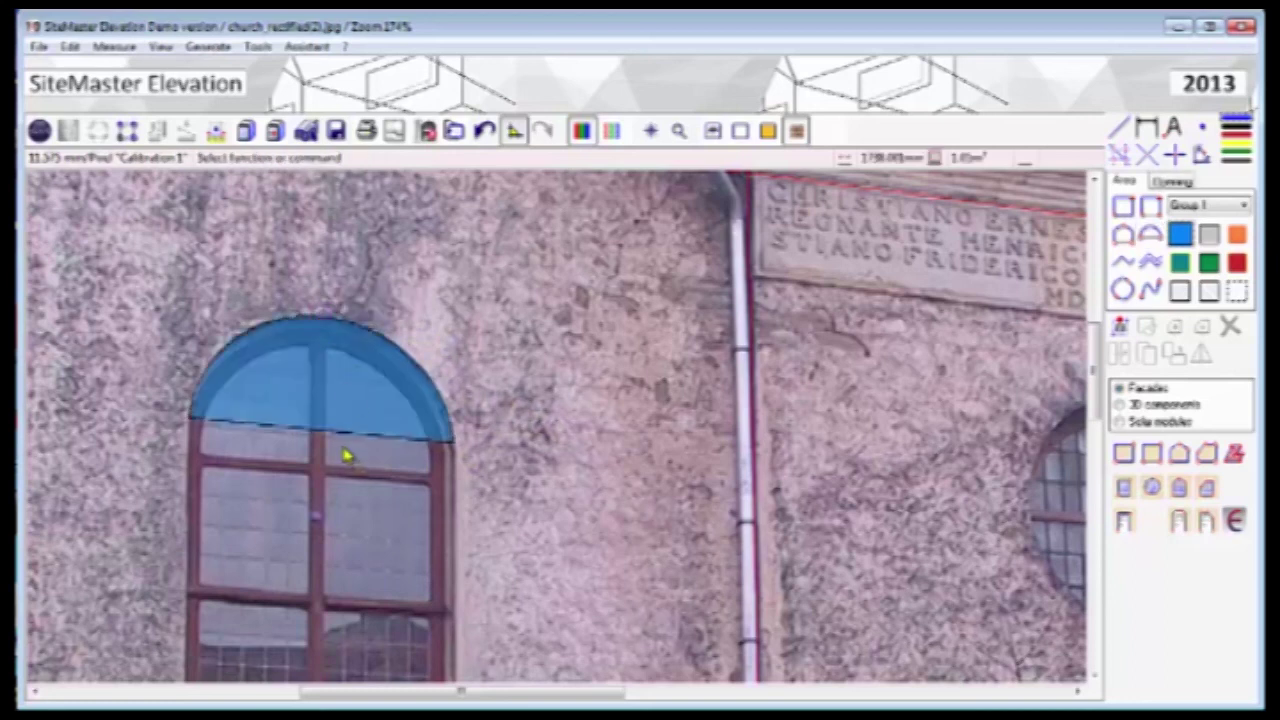
- Draw a two-point rectangle area of about 1749 by 3903 mm over the tall left window, from the arch base to the opposite lower frame corner
click(1122, 205)
scroll(429, 506, down, 5)
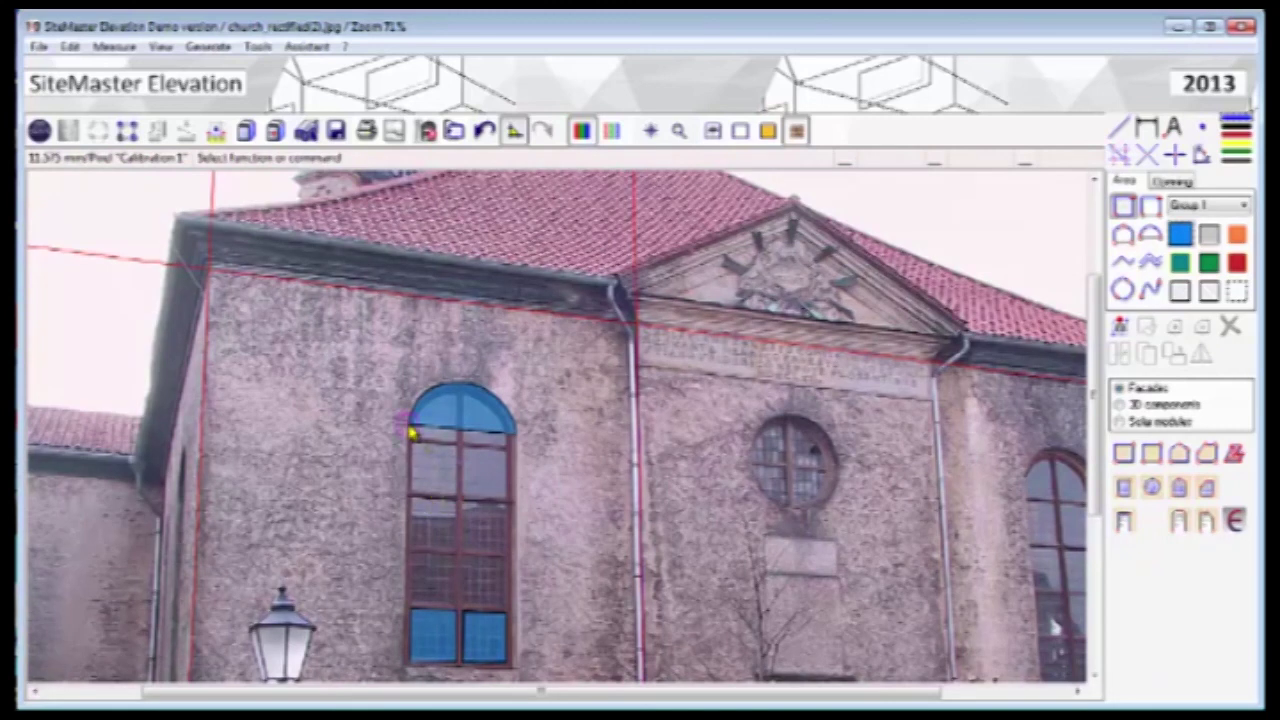
click(410, 432)
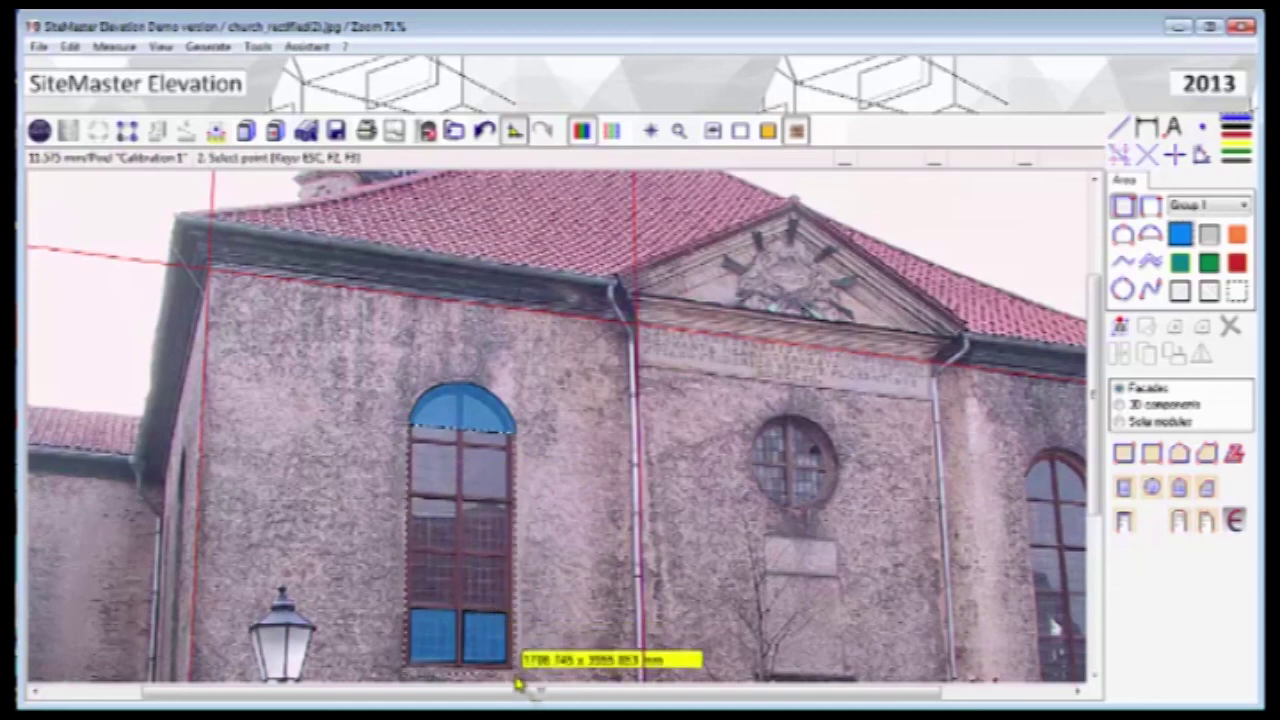
scroll(517, 674, up, 6)
drag(1094, 371, 1091, 446)
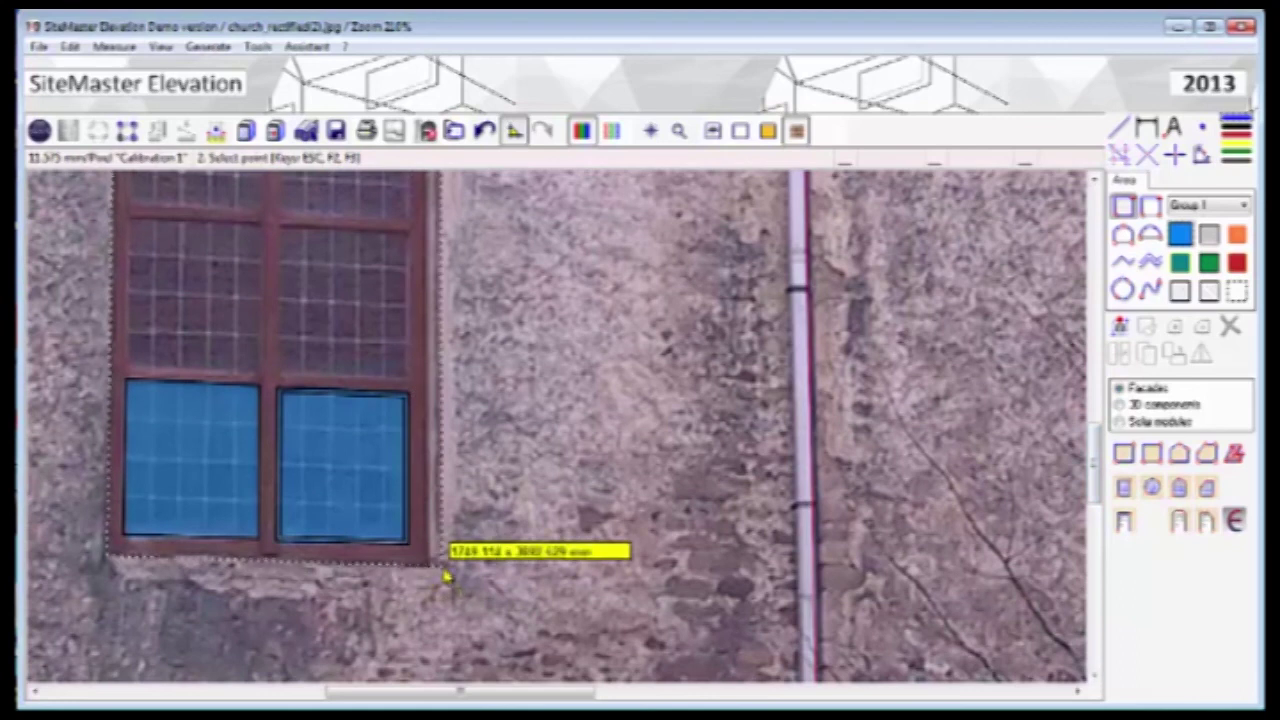
click(447, 578)
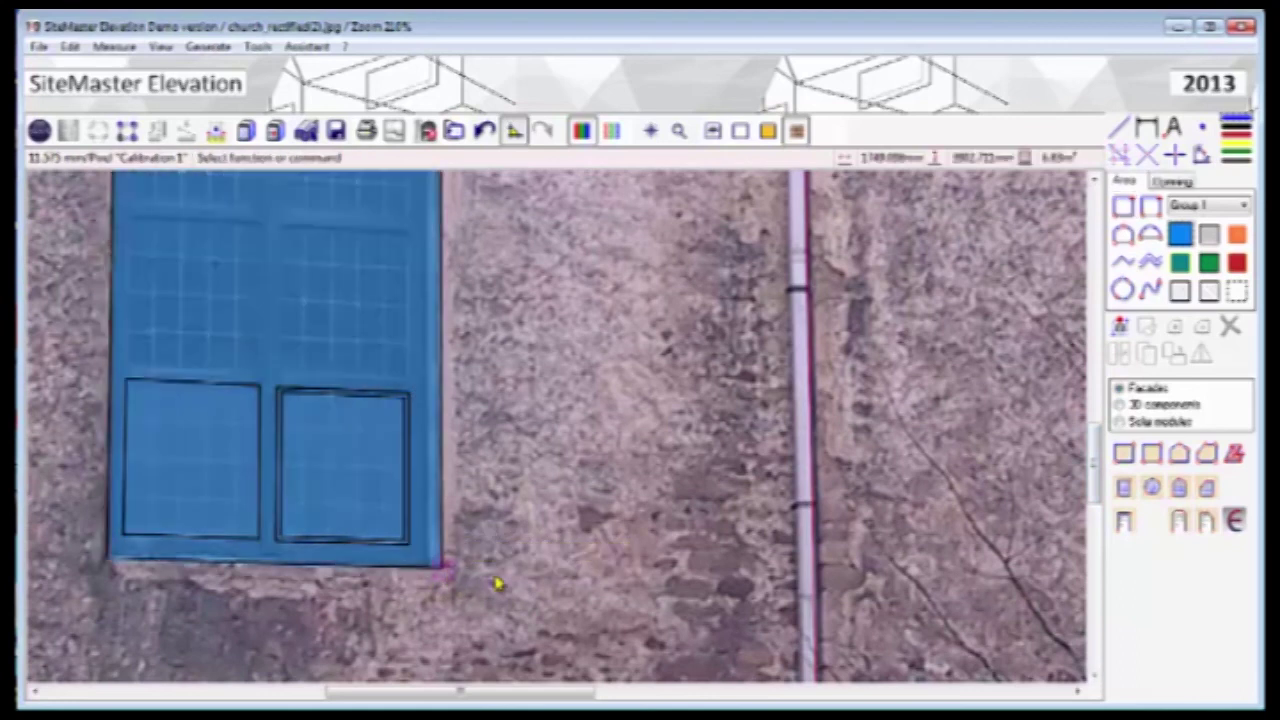
- Open the CAD export, preview the perspective option and set the export to rectified
scroll(591, 543, down, 2)
scroll(595, 547, down, 3)
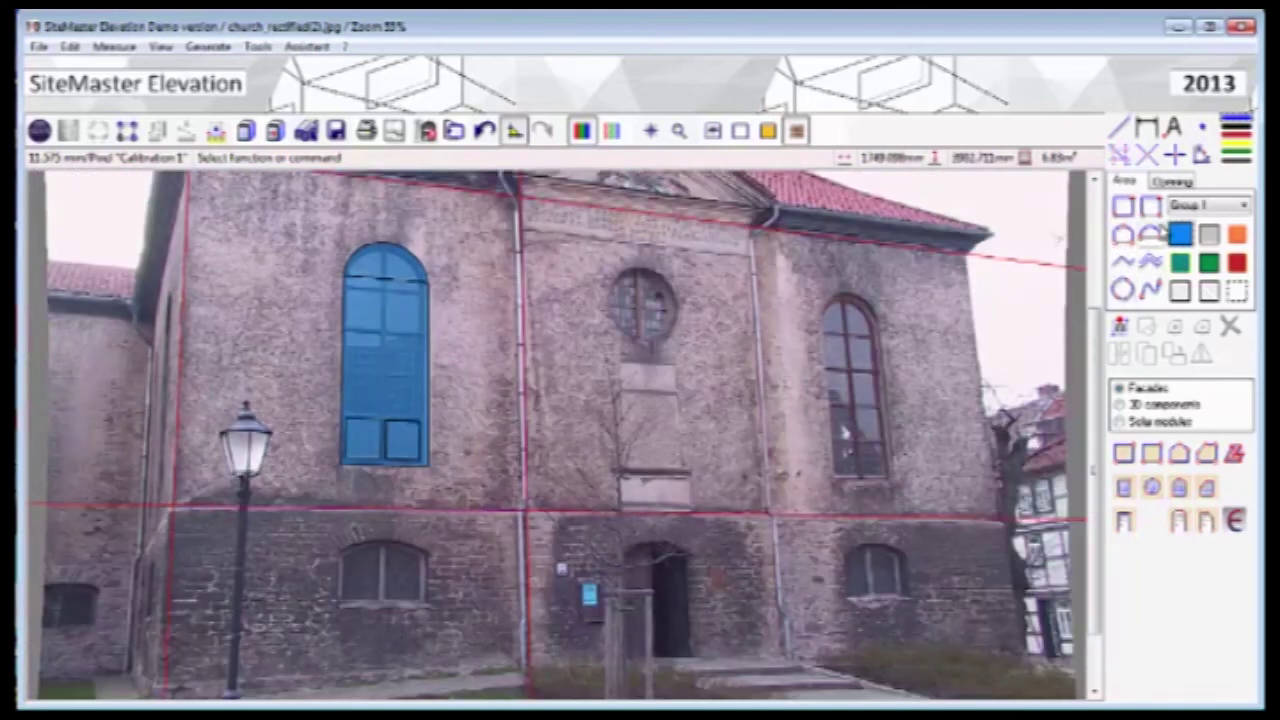
click(1150, 236)
click(428, 134)
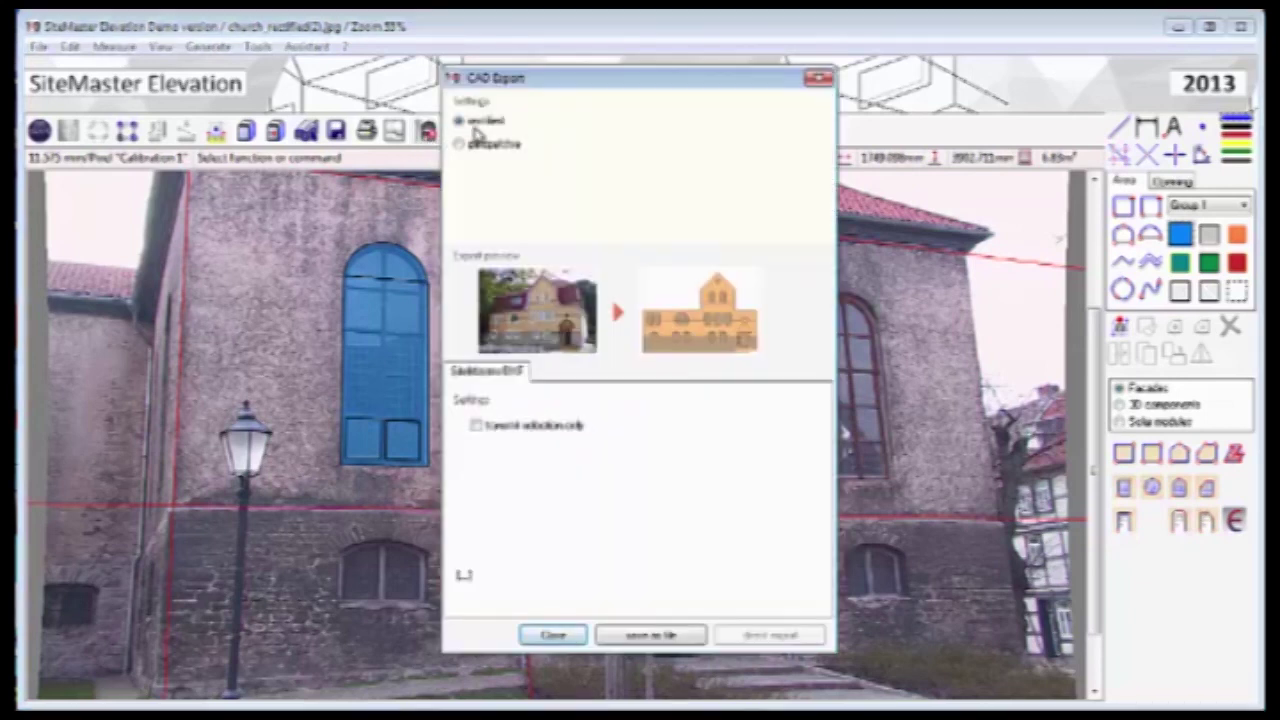
click(474, 147)
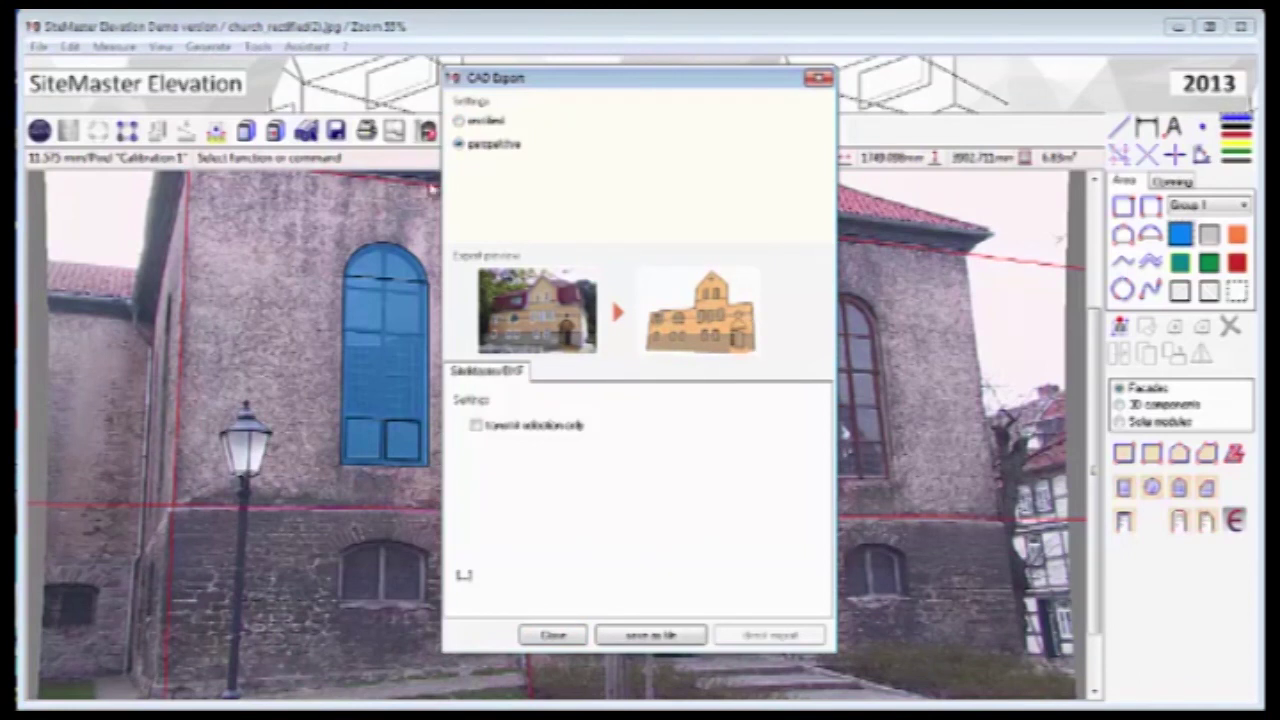
click(460, 122)
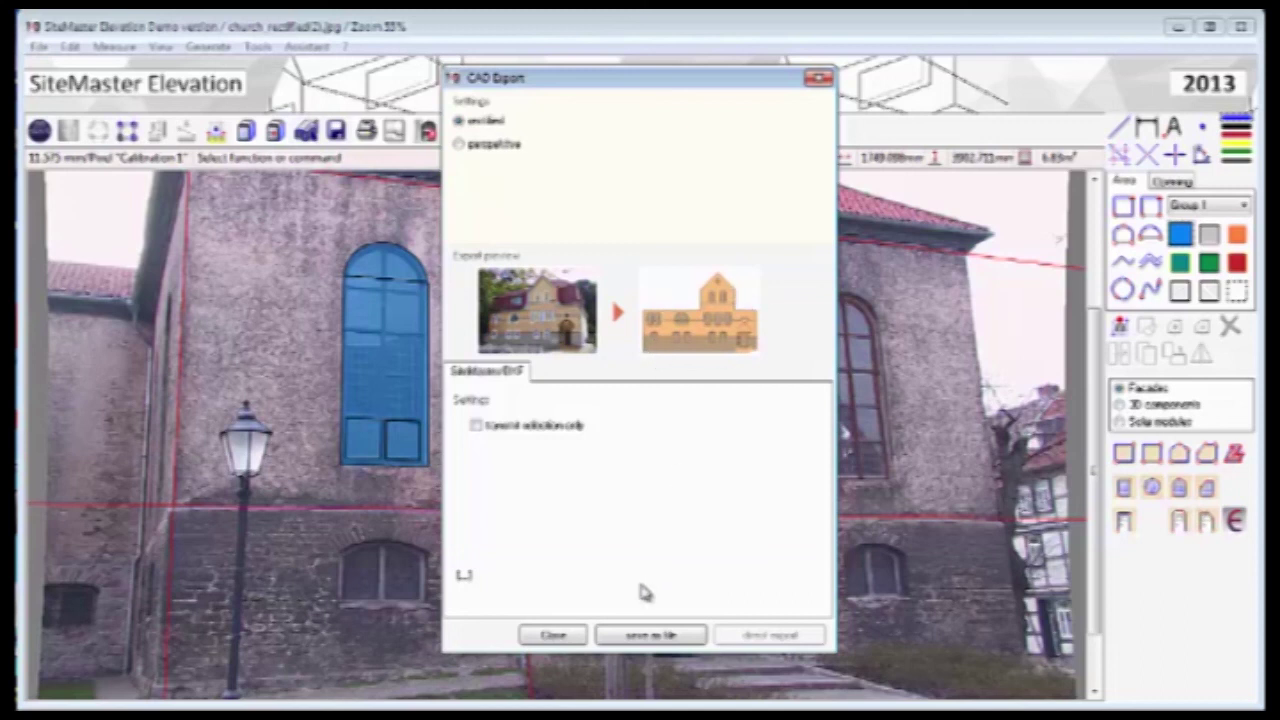
- Save the export as a DXF file named church2, dismiss the export report and close the CAD export
click(648, 637)
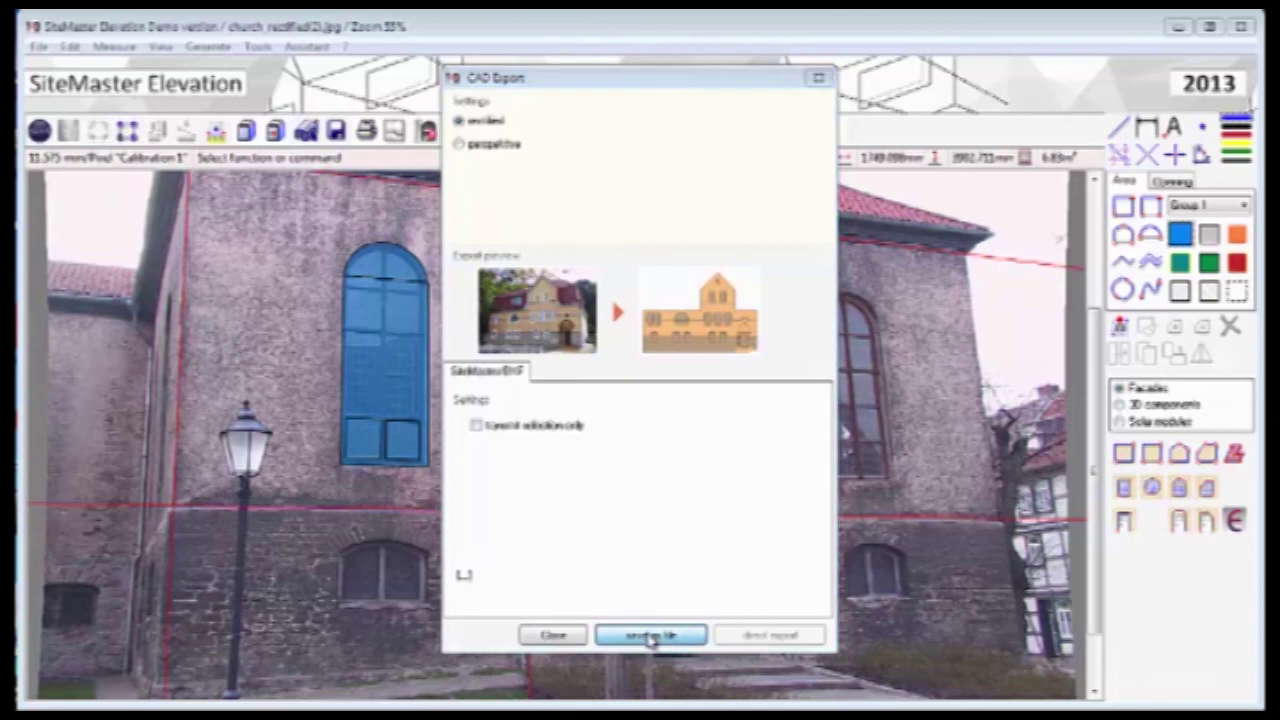
click(417, 550)
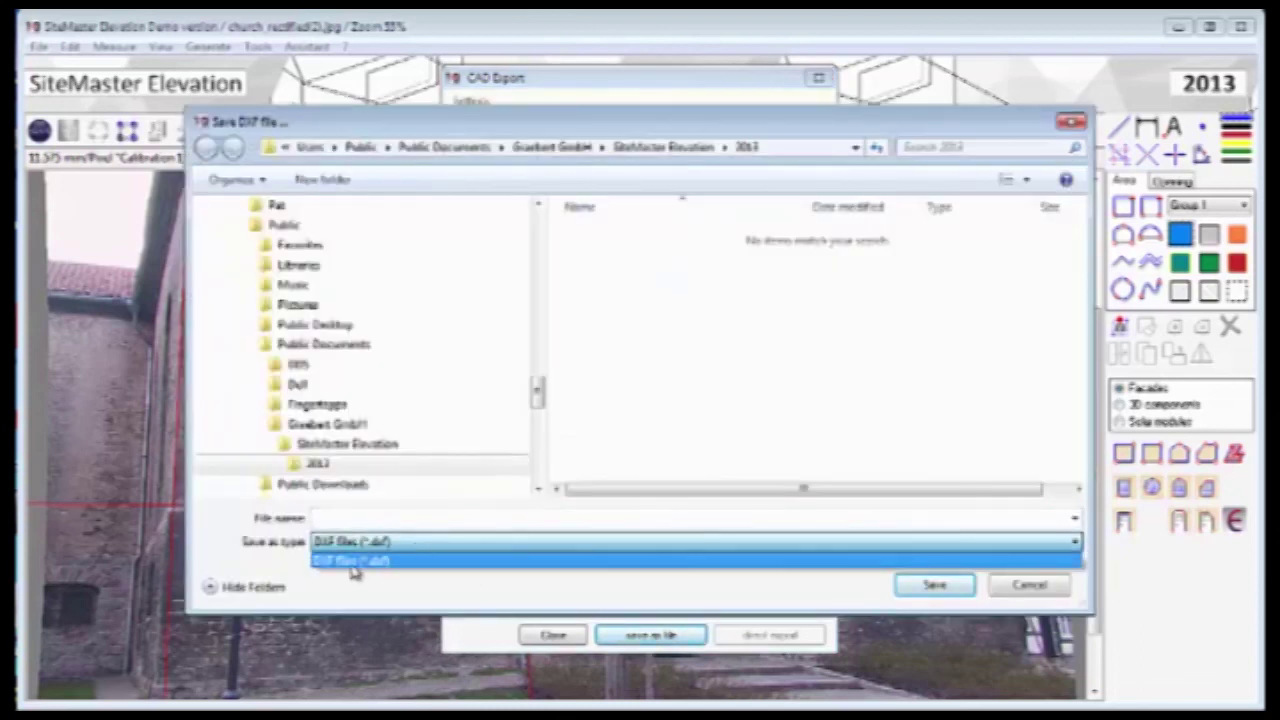
click(333, 517)
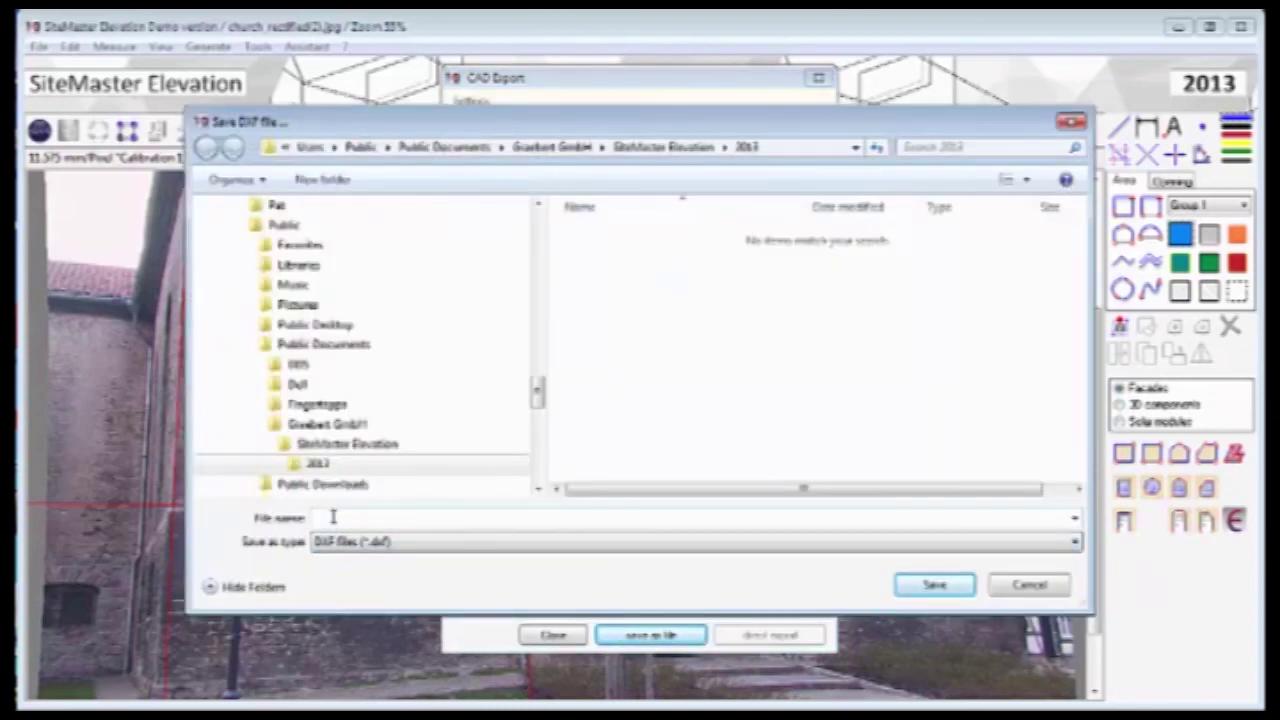
text(chu)
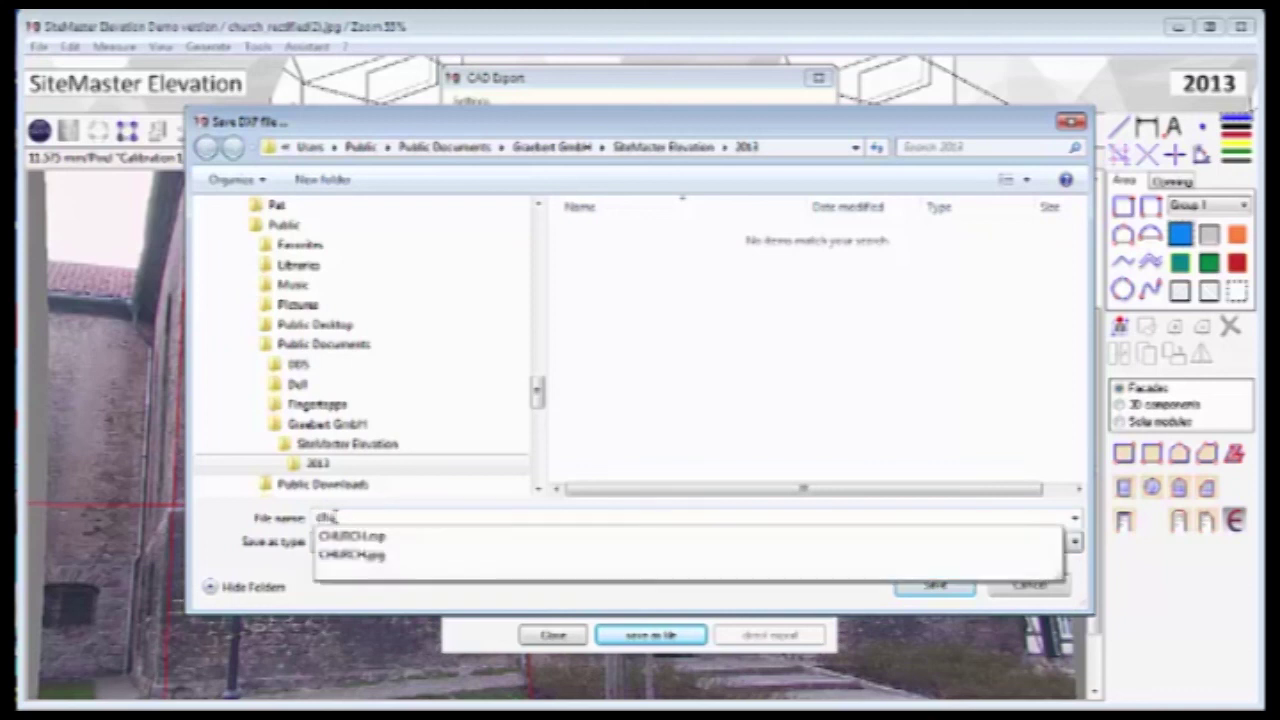
text(rch2)
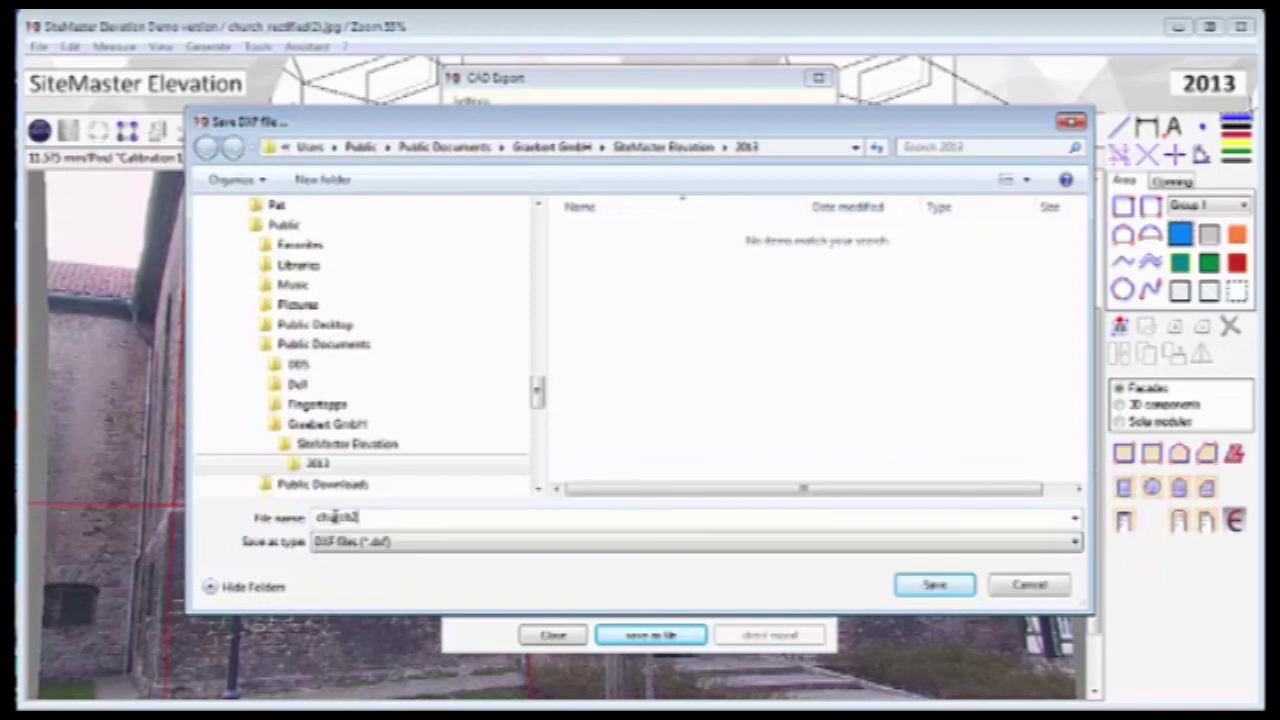
click(918, 590)
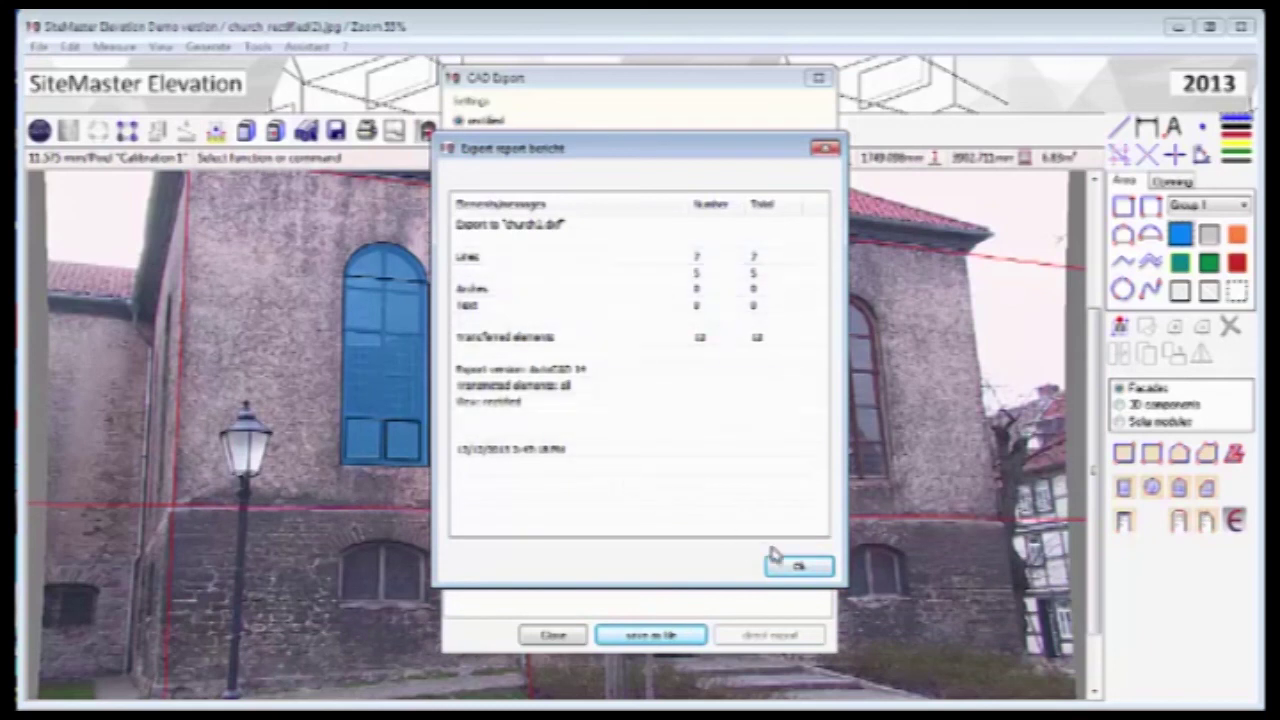
click(797, 566)
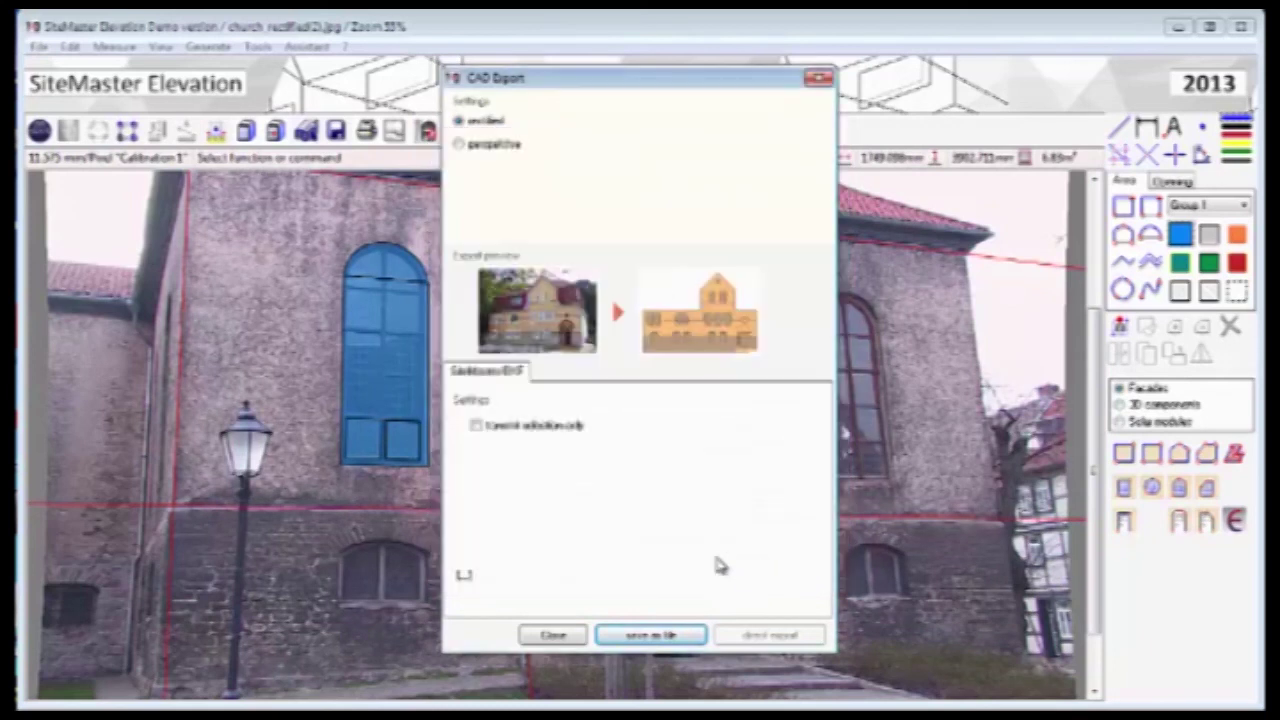
click(553, 636)
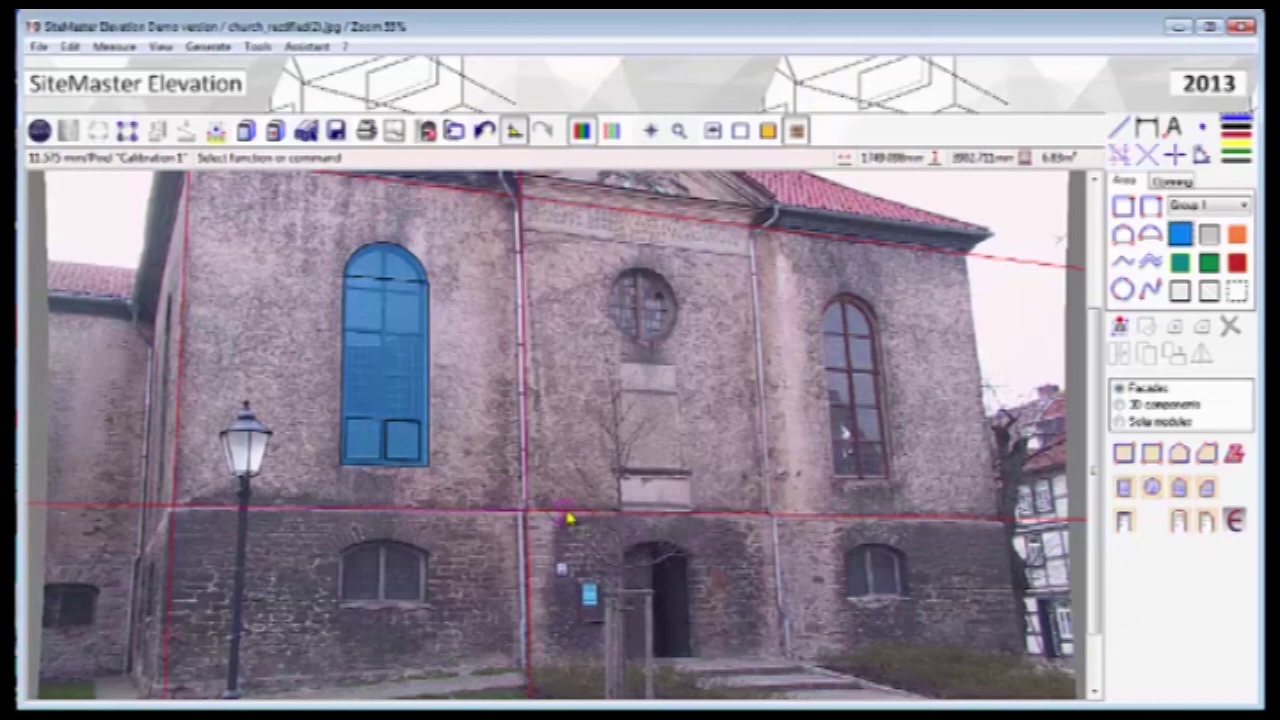